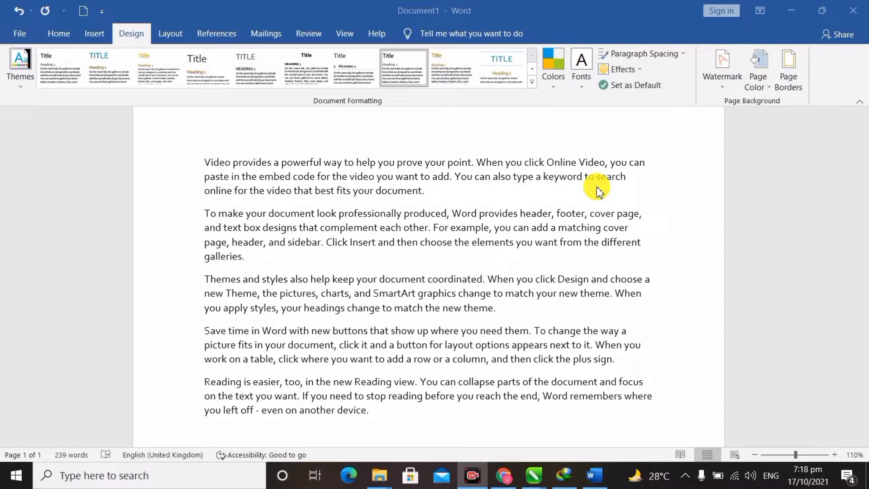
{"action": "scroll", "coordinate": [287, 190], "scroll_direction": "up", "scroll_amount": 1}
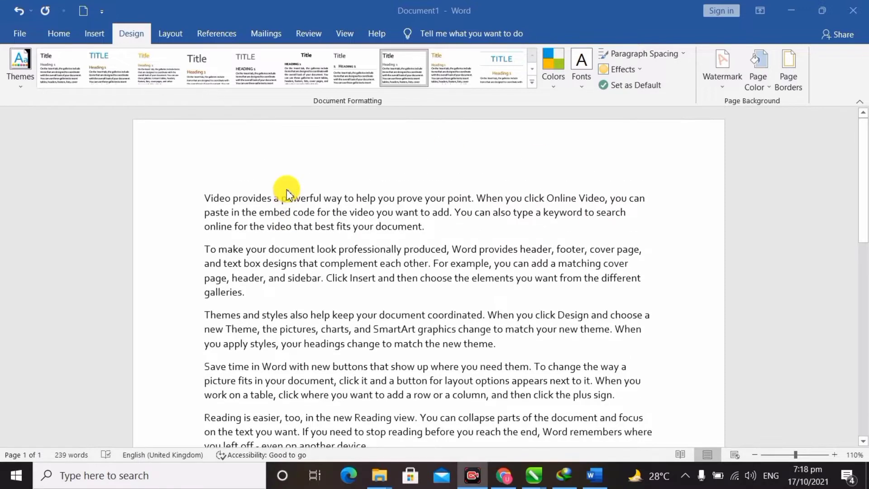
{"action": "scroll", "coordinate": [287, 189], "scroll_direction": "down", "scroll_amount": 1}
{"action": "scroll", "coordinate": [287, 190], "scroll_direction": "down", "scroll_amount": 2}
{"action": "scroll", "coordinate": [287, 190], "scroll_direction": "up", "scroll_amount": 2}
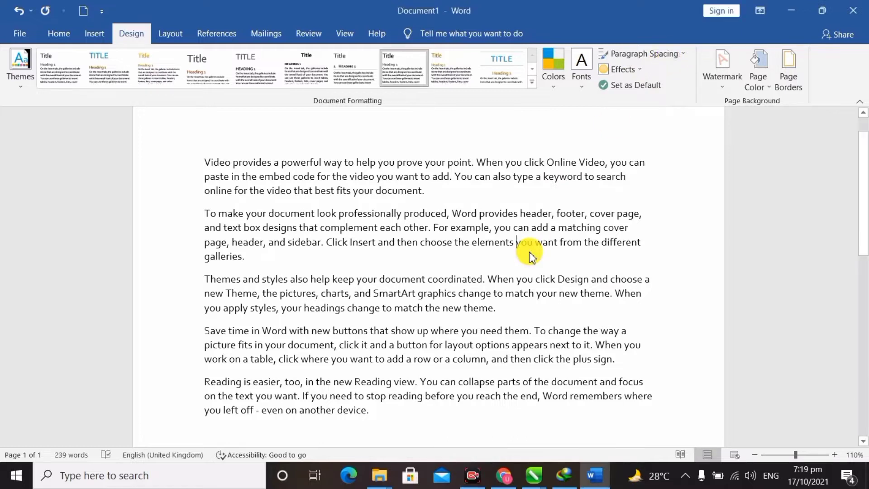
{"action": "scroll", "coordinate": [529, 252], "scroll_direction": "up", "scroll_amount": 2}
{"action": "scroll", "coordinate": [530, 253], "scroll_direction": "down", "scroll_amount": 1}
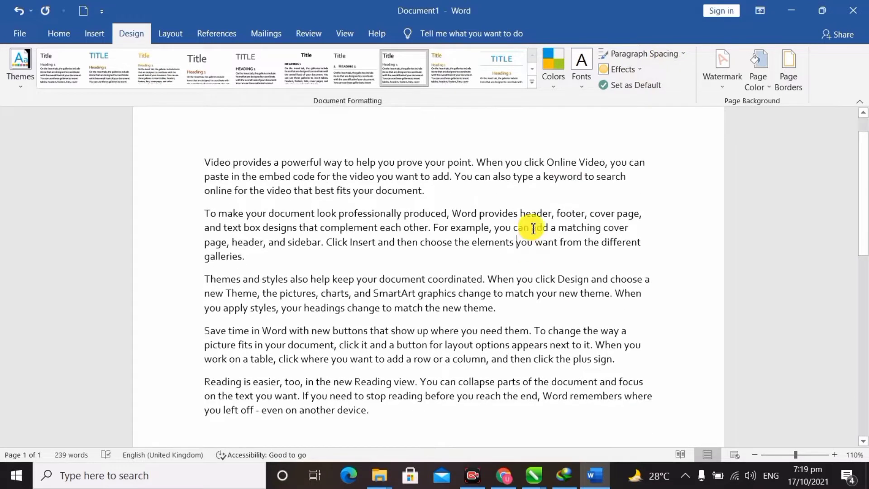
- Preview the built-in paragraph spacing presets, such as Compact, on the document text
{"action": "left_click", "coordinate": [675, 61]}
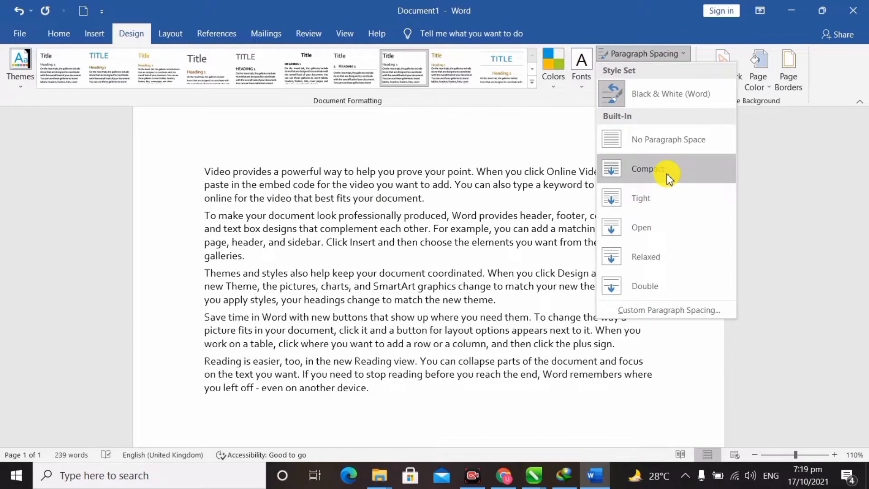
{"action": "left_click", "coordinate": [679, 54]}
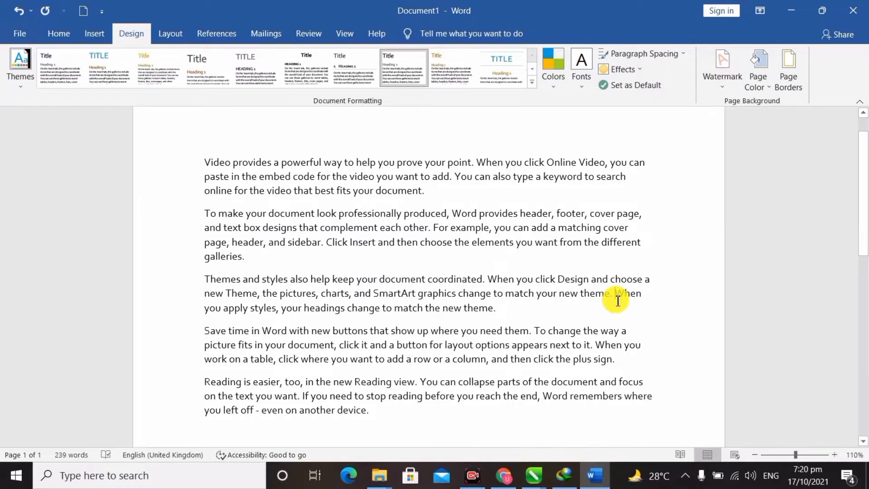
- Browse the preset watermarks and apply the diagonal DO NOT COPY 1 watermark to the page
{"action": "scroll", "coordinate": [617, 300], "scroll_direction": "up", "scroll_amount": 2}
{"action": "left_click", "coordinate": [722, 77]}
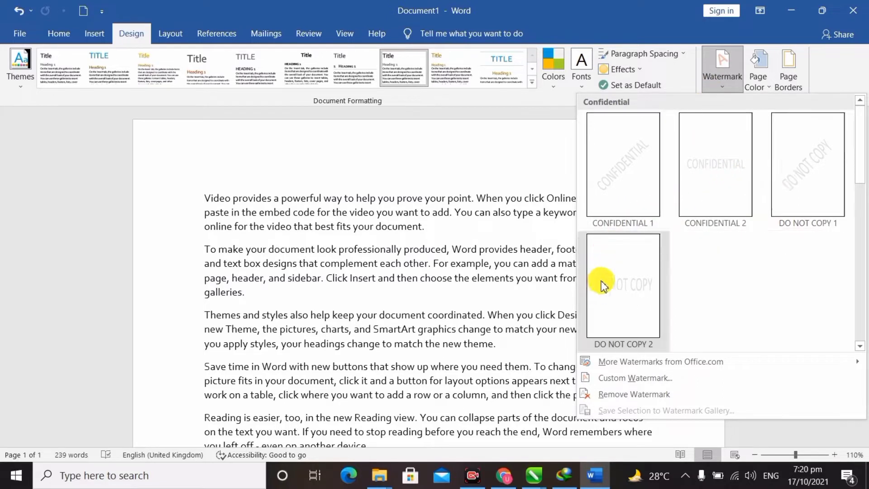
{"action": "scroll", "coordinate": [800, 179], "scroll_direction": "down", "scroll_amount": 3}
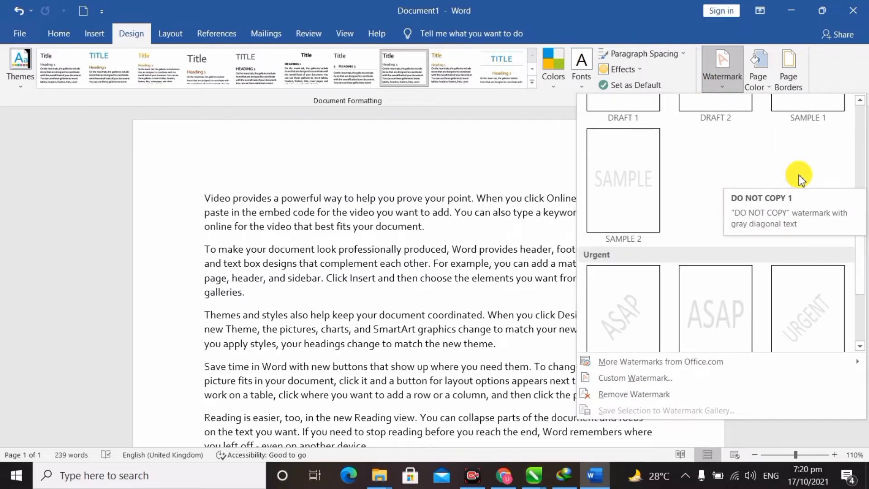
{"action": "scroll", "coordinate": [696, 208], "scroll_direction": "up", "scroll_amount": 3}
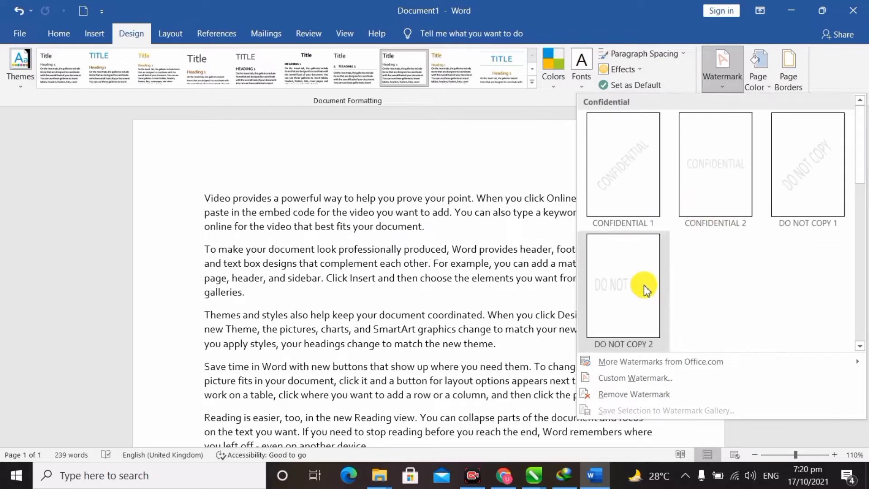
{"action": "scroll", "coordinate": [644, 289], "scroll_direction": "down", "scroll_amount": 3}
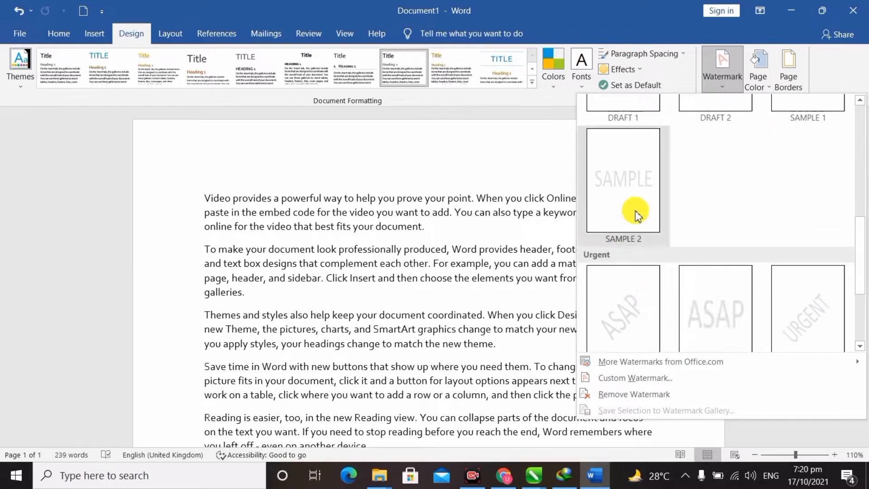
{"action": "scroll", "coordinate": [634, 212], "scroll_direction": "down", "scroll_amount": 3}
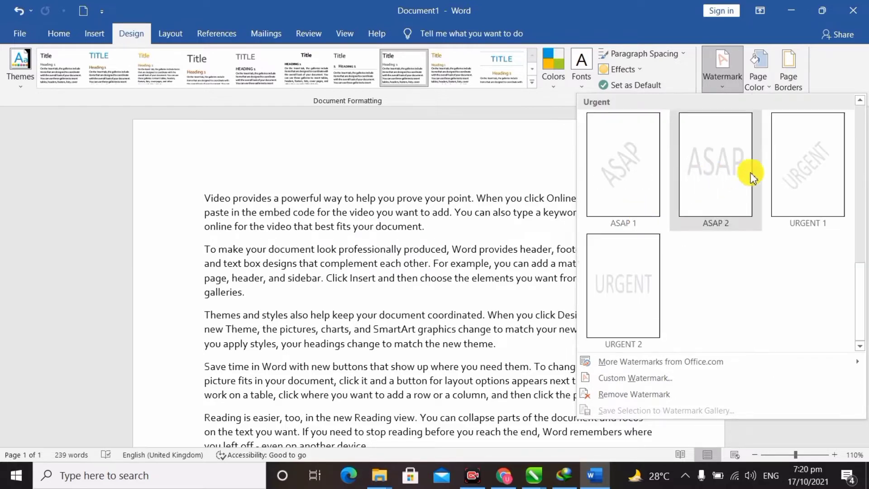
{"action": "scroll", "coordinate": [683, 178], "scroll_direction": "up", "scroll_amount": 5}
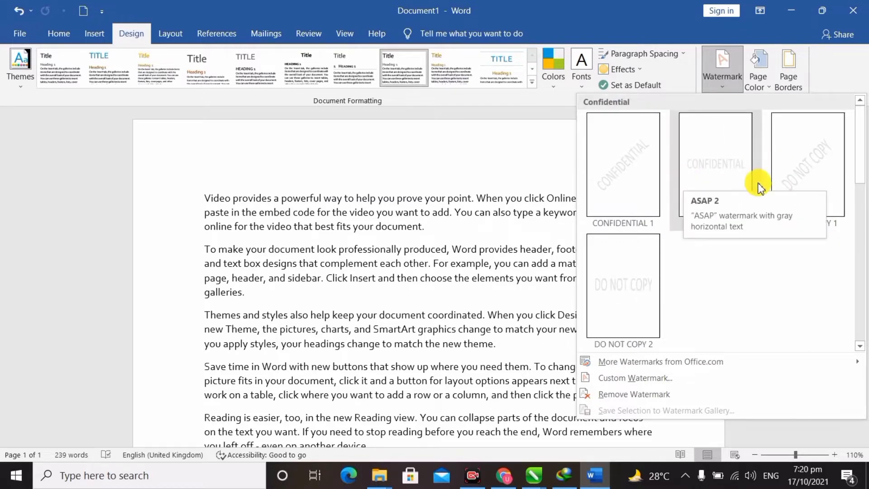
{"action": "scroll", "coordinate": [706, 253], "scroll_direction": "down", "scroll_amount": 3}
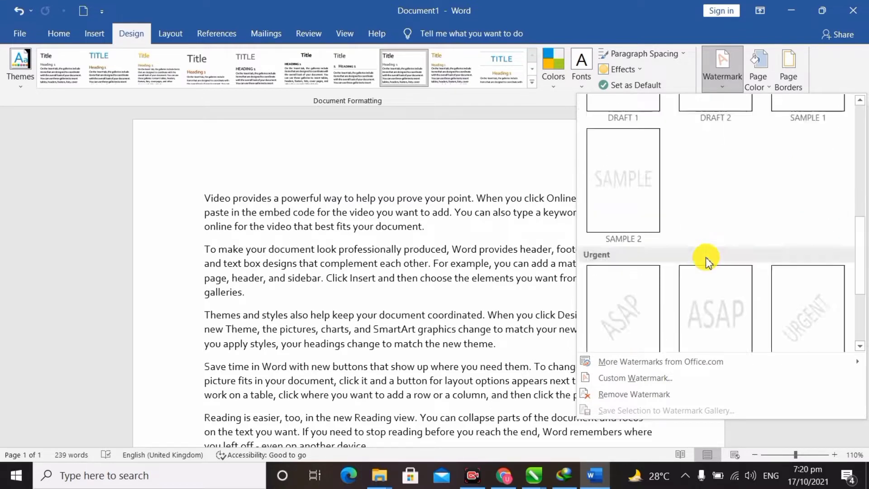
{"action": "scroll", "coordinate": [706, 259], "scroll_direction": "up", "scroll_amount": 4}
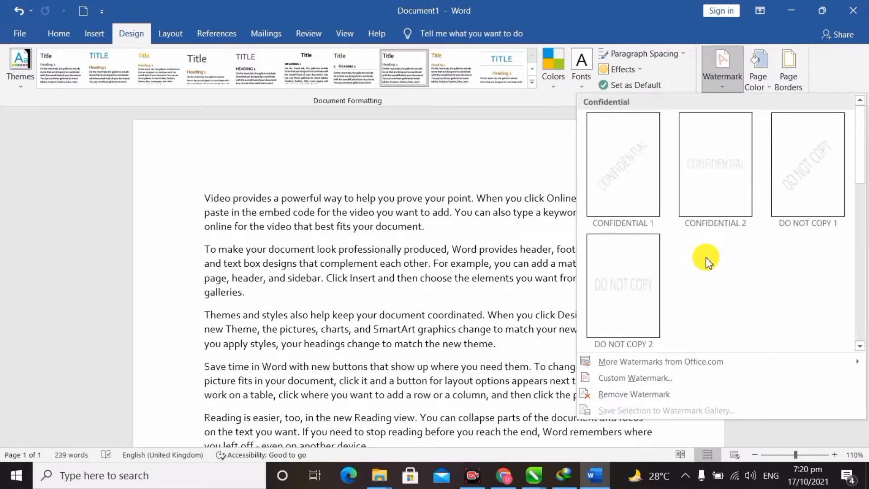
{"action": "left_click", "coordinate": [789, 178]}
{"action": "scroll", "coordinate": [649, 255], "scroll_direction": "down", "scroll_amount": 6}
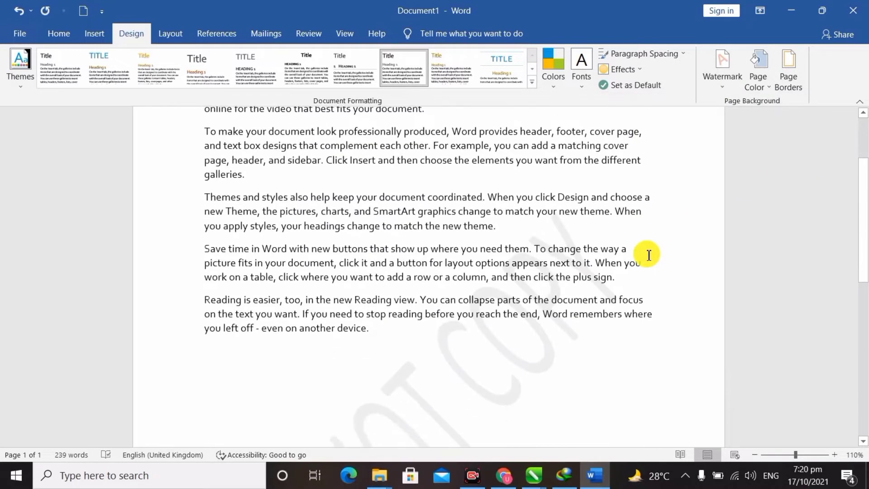
{"action": "scroll", "coordinate": [648, 255], "scroll_direction": "down", "scroll_amount": 1}
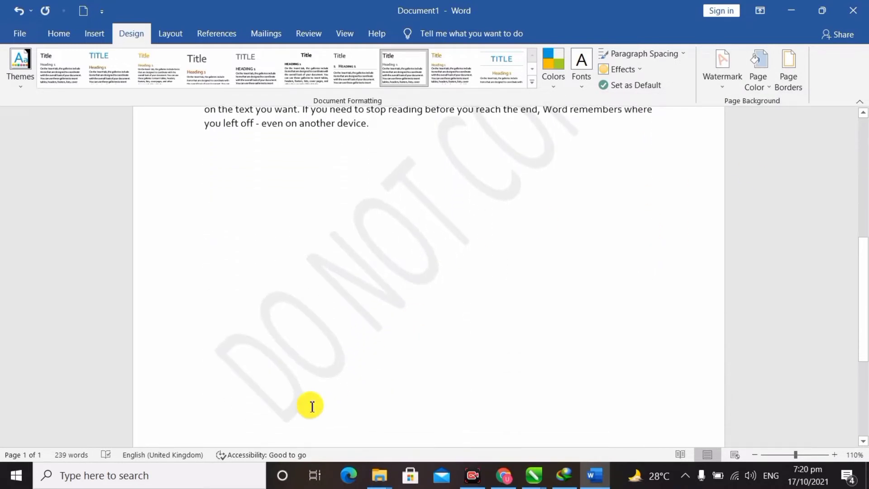
{"action": "scroll", "coordinate": [402, 297], "scroll_direction": "up", "scroll_amount": 4}
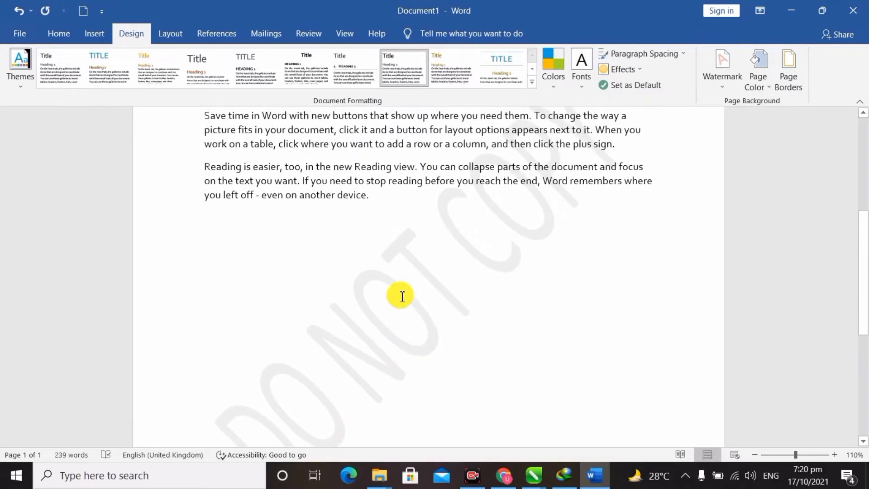
{"action": "scroll", "coordinate": [501, 262], "scroll_direction": "up", "scroll_amount": 3}
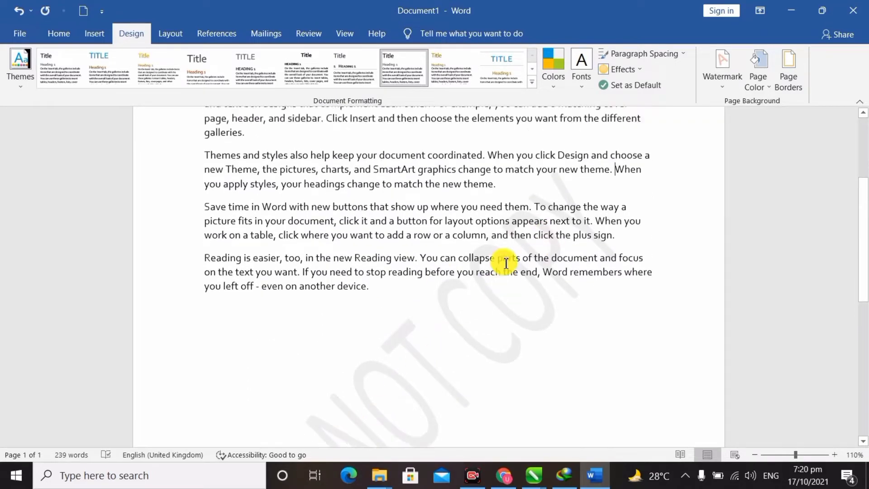
{"action": "scroll", "coordinate": [625, 245], "scroll_direction": "down", "scroll_amount": 3}
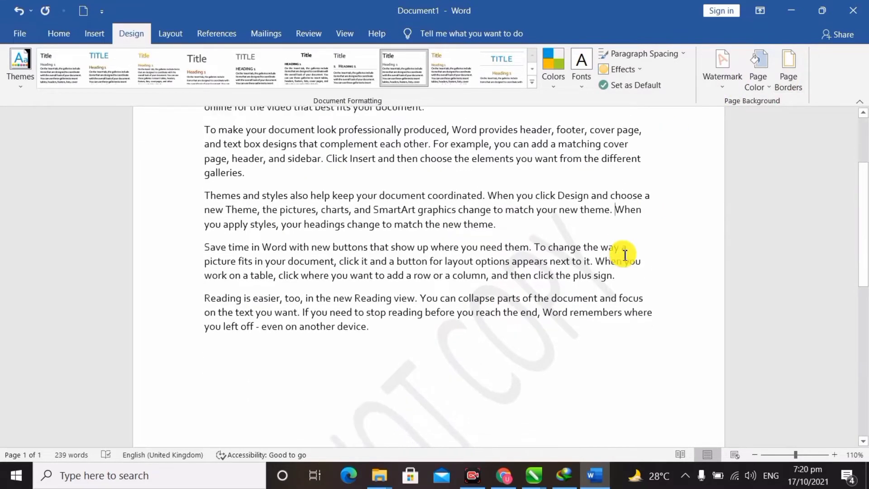
- Open the custom watermark settings and switch to a picture watermark, choosing to work offline for the picture source
{"action": "left_click", "coordinate": [712, 93]}
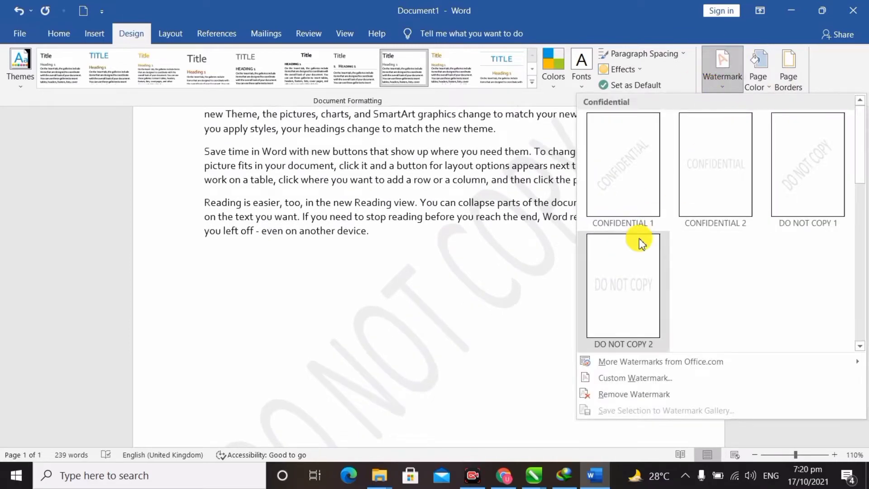
{"action": "scroll", "coordinate": [640, 239], "scroll_direction": "down", "scroll_amount": 2}
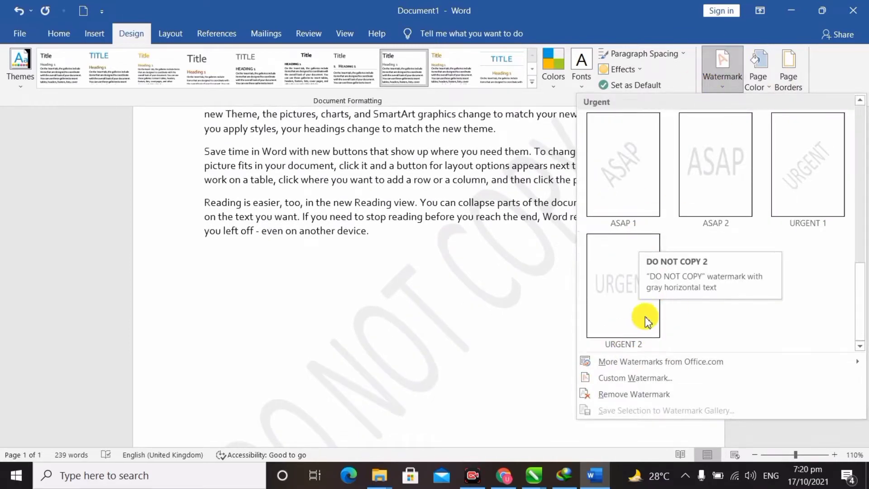
{"action": "left_click", "coordinate": [641, 378]}
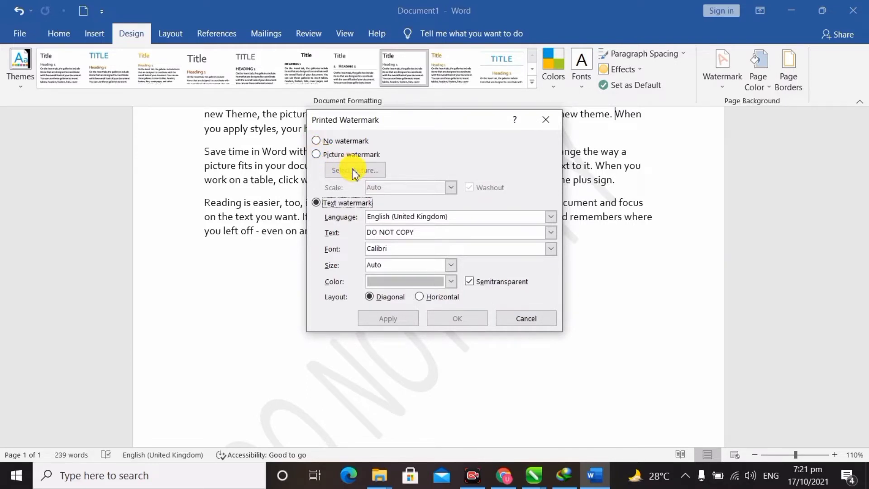
{"action": "left_click", "coordinate": [318, 157]}
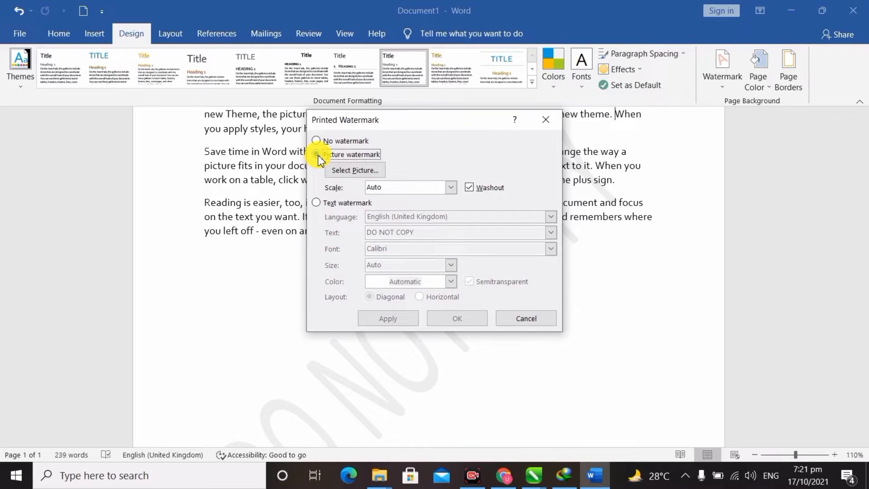
{"action": "left_click", "coordinate": [354, 171]}
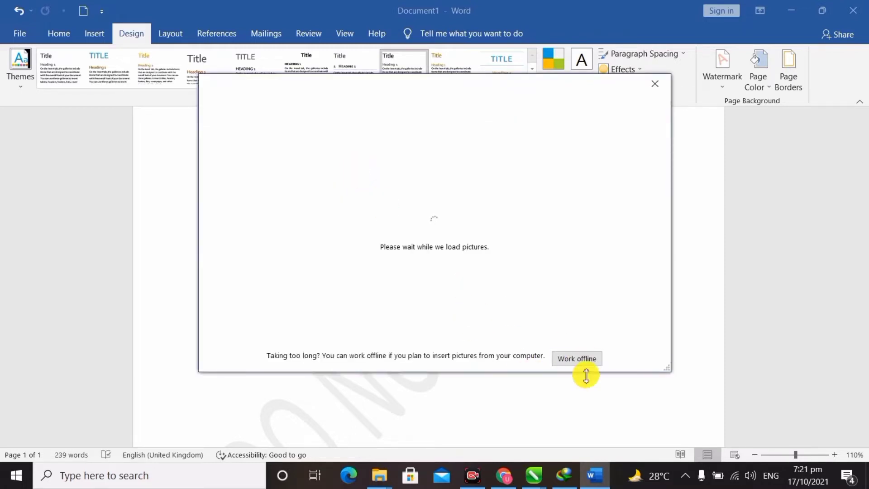
{"action": "left_click", "coordinate": [584, 360]}
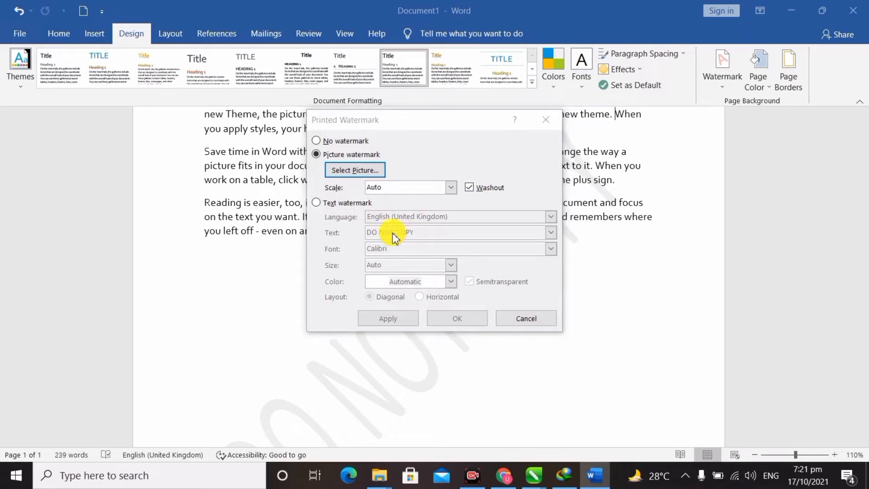
- Select BURAQ INSTITUTE LOGO.jpg from the Desktop and apply it as the page's picture watermark with automatic scale and washout
{"action": "left_click", "coordinate": [354, 170]}
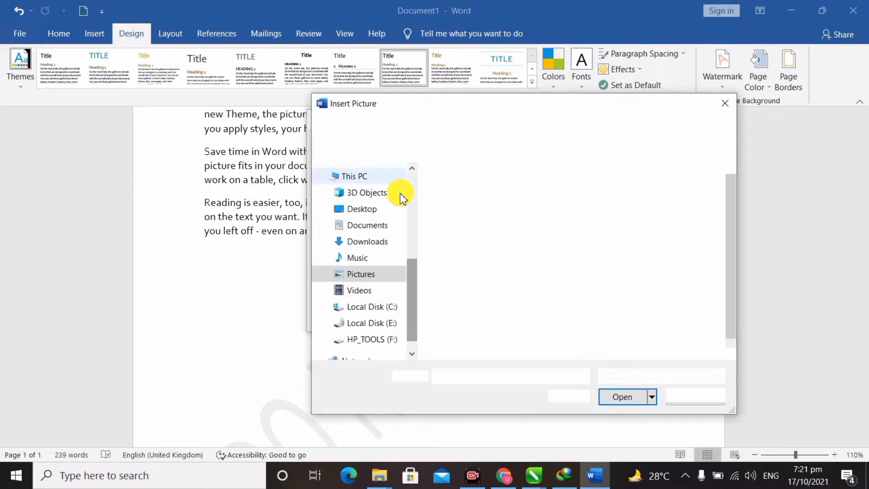
{"action": "left_click", "coordinate": [374, 210]}
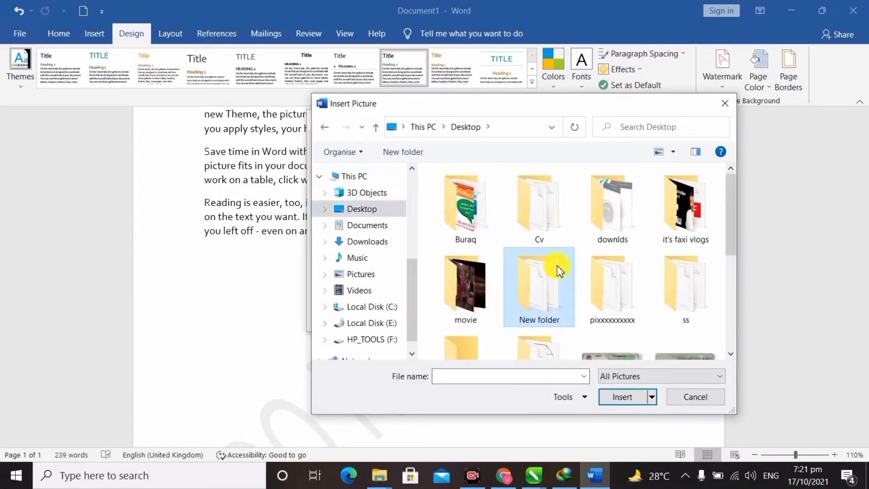
{"action": "scroll", "coordinate": [556, 270], "scroll_direction": "down", "scroll_amount": 5}
{"action": "left_click", "coordinate": [477, 226]}
{"action": "double_click", "coordinate": [477, 226]}
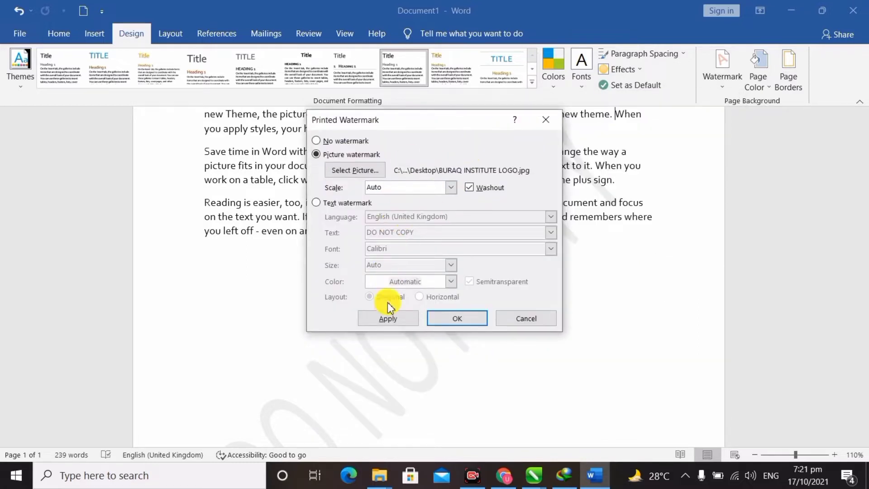
{"action": "left_click", "coordinate": [457, 321]}
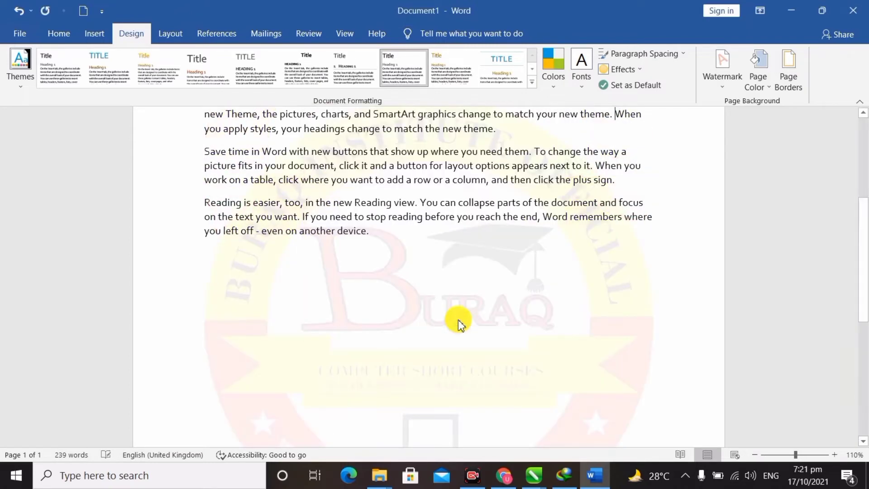
{"action": "scroll", "coordinate": [458, 319], "scroll_direction": "up", "scroll_amount": 5}
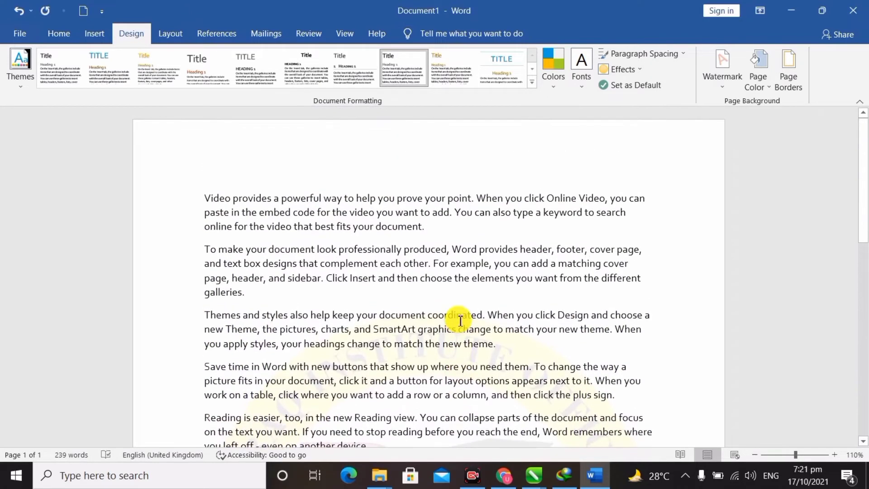
{"action": "scroll", "coordinate": [460, 321], "scroll_direction": "down", "scroll_amount": 7}
{"action": "scroll", "coordinate": [458, 319], "scroll_direction": "down", "scroll_amount": 4}
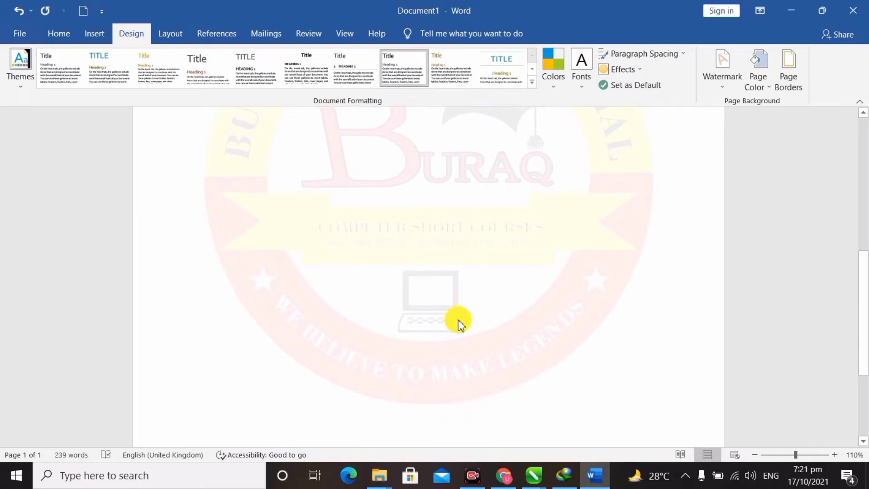
{"action": "scroll", "coordinate": [458, 319], "scroll_direction": "up", "scroll_amount": 2}
{"action": "scroll", "coordinate": [458, 319], "scroll_direction": "up", "scroll_amount": 7}
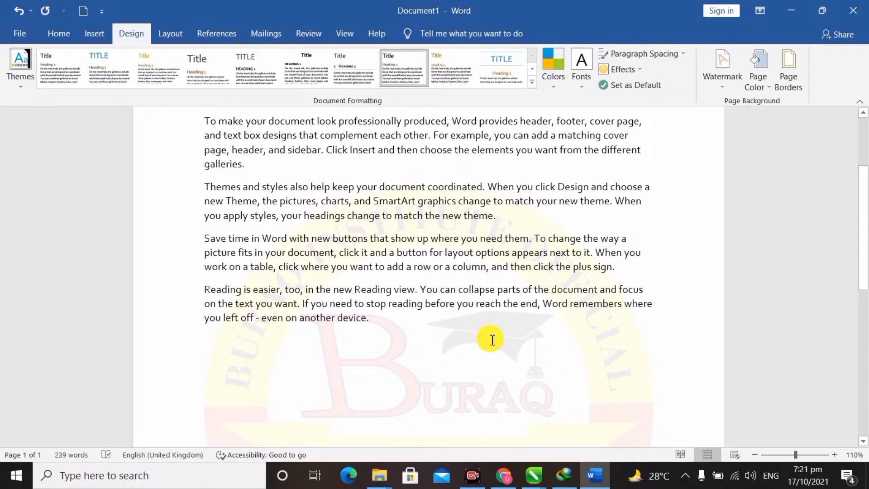
- Enter a line of test text over the watermark below the last paragraph and erase it
{"action": "type", "text": "loakldlkajsd kjakls"}
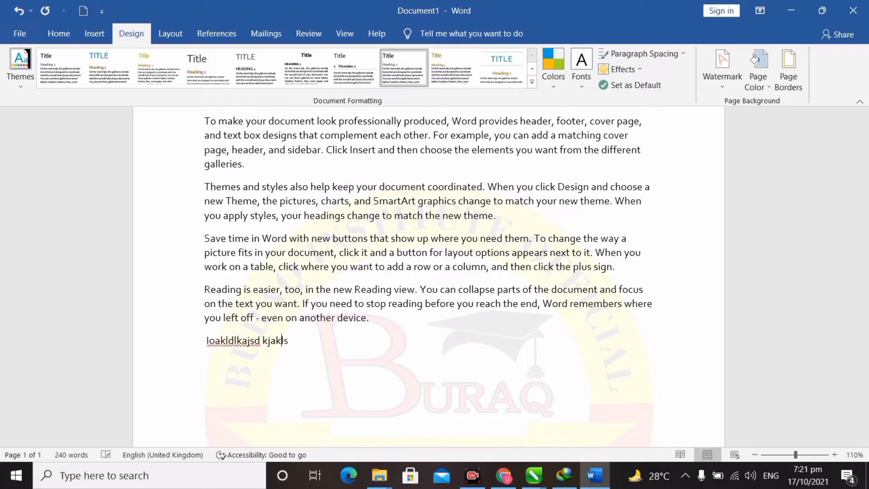
{"action": "type", "text": "d"}
{"action": "key", "text": "BackSpace"}
{"action": "key", "text": "BackSpace"}
{"action": "key", "text": "BackSpace"}
{"action": "key", "text": "BackSpace"}
{"action": "key", "text": "BackSpace"}
{"action": "key", "text": "BackSpace"}
{"action": "key", "text": "BackSpace"}
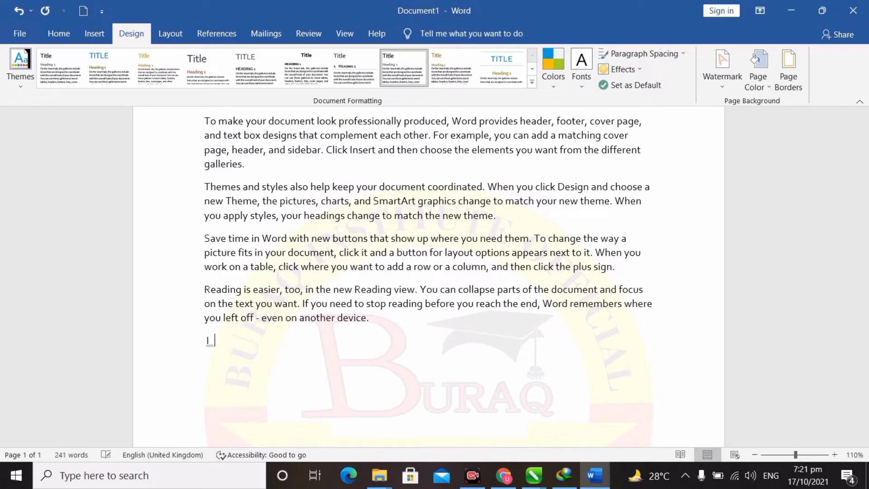
- Add blank lines below the last paragraph until the document runs onto a second page
{"action": "scroll", "coordinate": [428, 276], "scroll_direction": "down", "scroll_amount": 10}
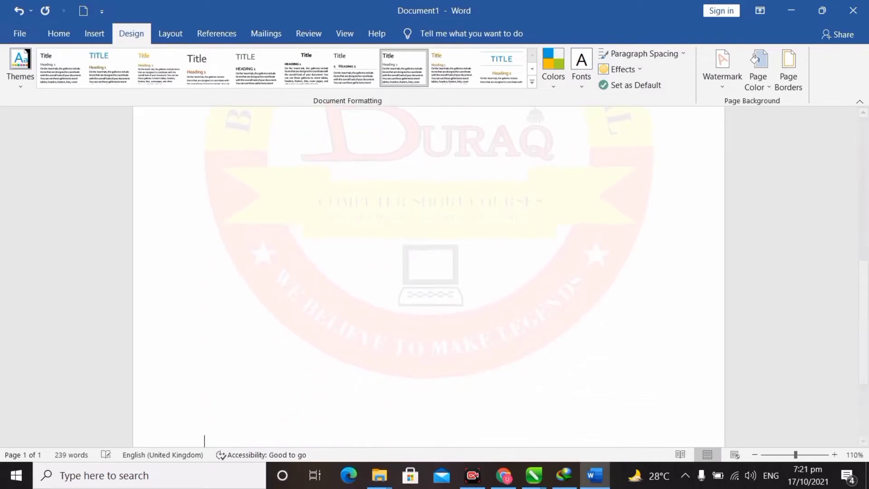
{"action": "scroll", "coordinate": [204, 435], "scroll_direction": "down", "scroll_amount": 6}
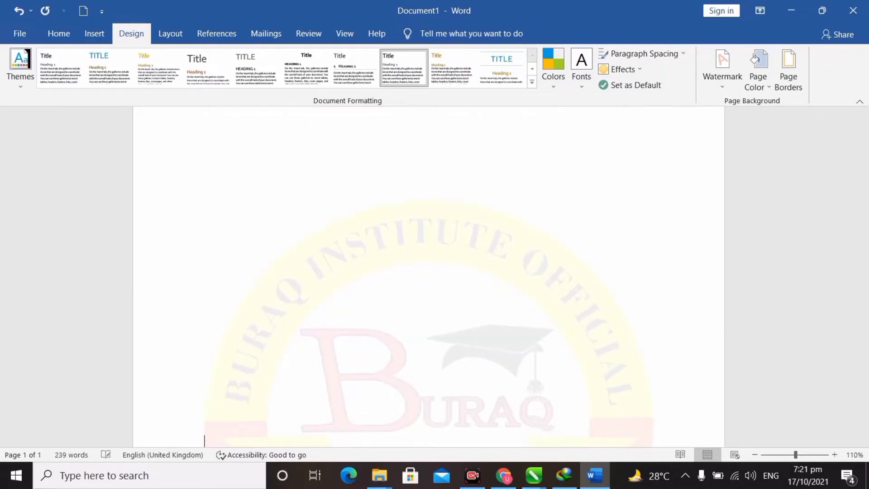
- Keep adding blank lines below the last paragraph until the document is four pages long
{"action": "scroll", "coordinate": [204, 439], "scroll_direction": "down", "scroll_amount": 8}
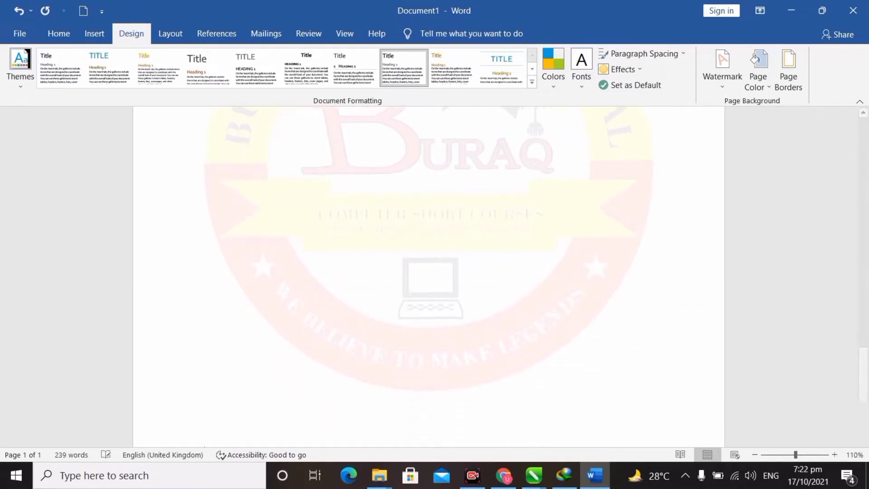
{"action": "scroll", "coordinate": [205, 439], "scroll_direction": "down", "scroll_amount": 7}
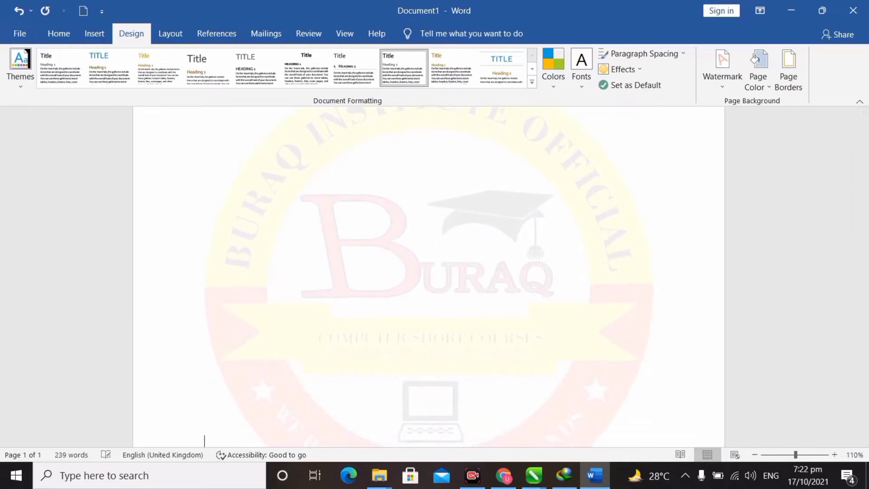
{"action": "scroll", "coordinate": [204, 433], "scroll_direction": "down", "scroll_amount": 8}
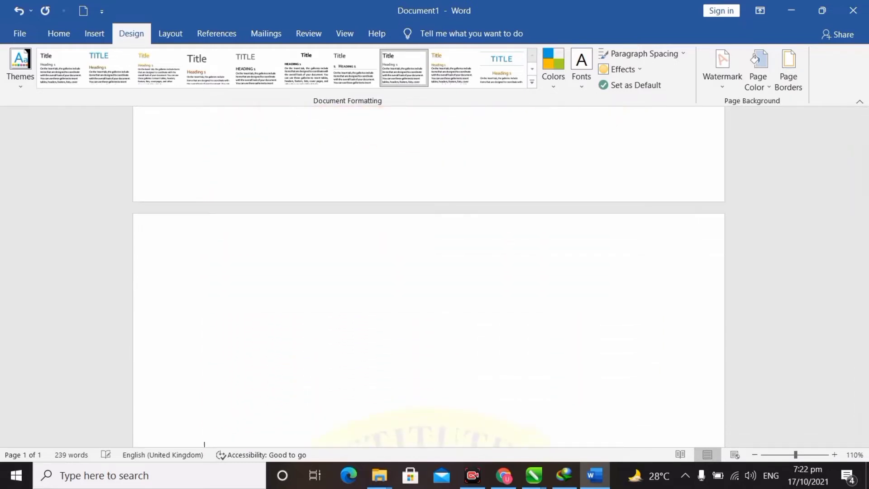
{"action": "scroll", "coordinate": [204, 428], "scroll_direction": "down", "scroll_amount": 9}
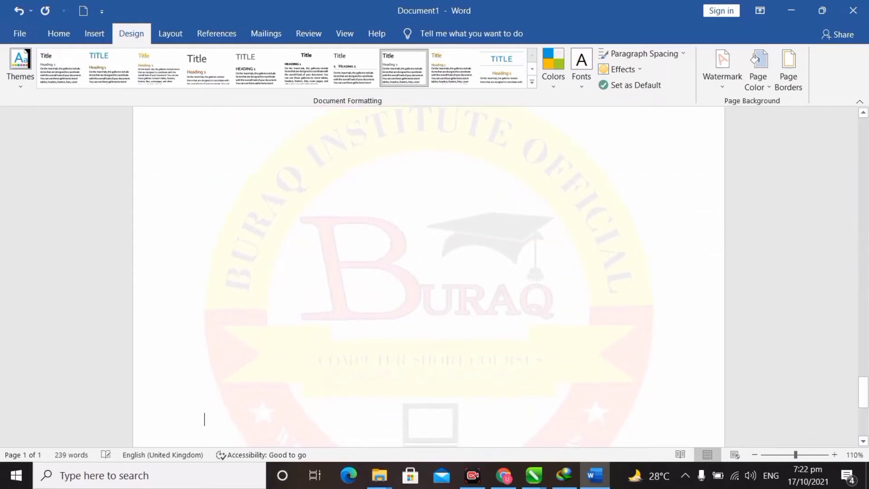
{"action": "scroll", "coordinate": [428, 272], "scroll_direction": "down", "scroll_amount": 9}
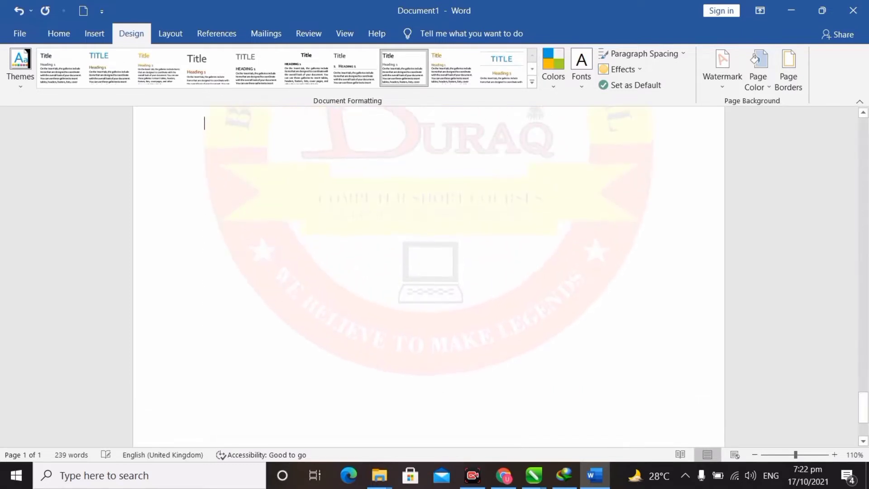
- Remove the logo picture watermark from the document
{"action": "scroll", "coordinate": [487, 289], "scroll_direction": "up", "scroll_amount": 8}
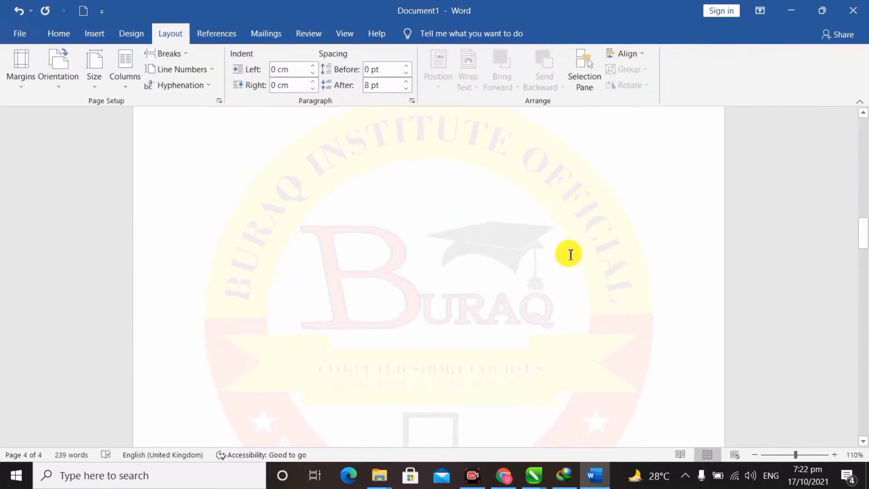
{"action": "scroll", "coordinate": [570, 254], "scroll_direction": "up", "scroll_amount": 20}
{"action": "scroll", "coordinate": [569, 254], "scroll_direction": "up", "scroll_amount": 3}
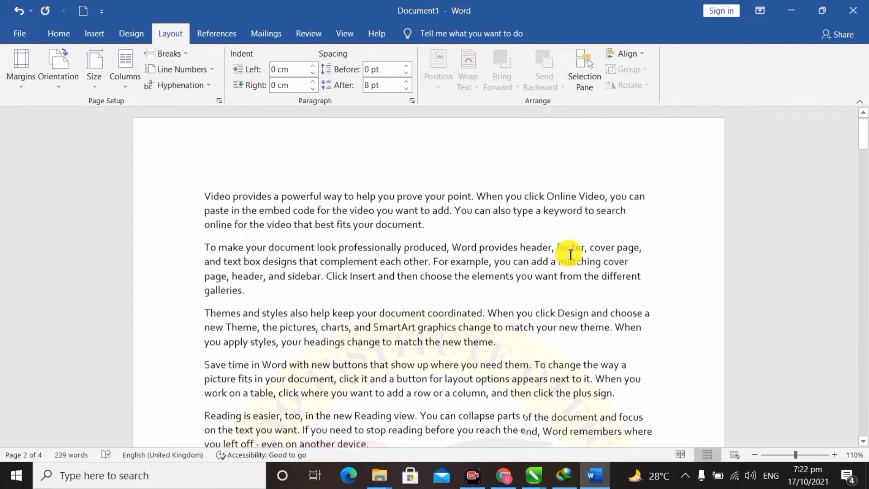
{"action": "scroll", "coordinate": [568, 252], "scroll_direction": "down", "scroll_amount": 3}
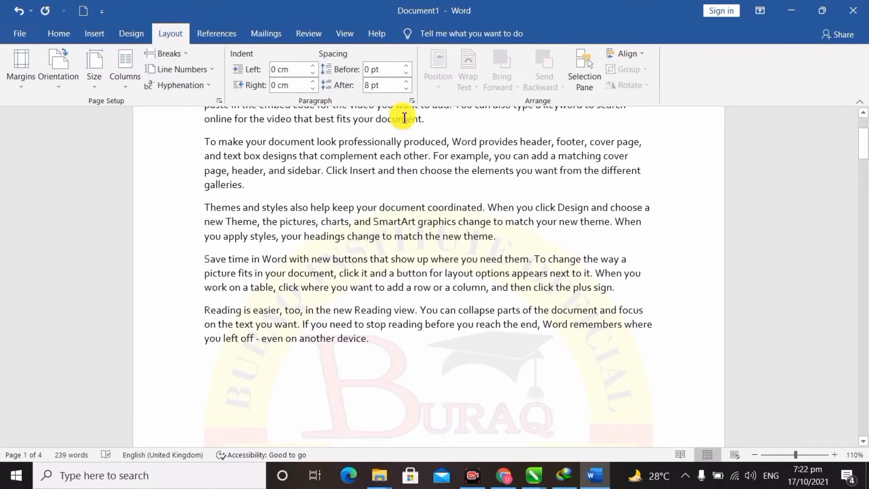
{"action": "left_click", "coordinate": [131, 33]}
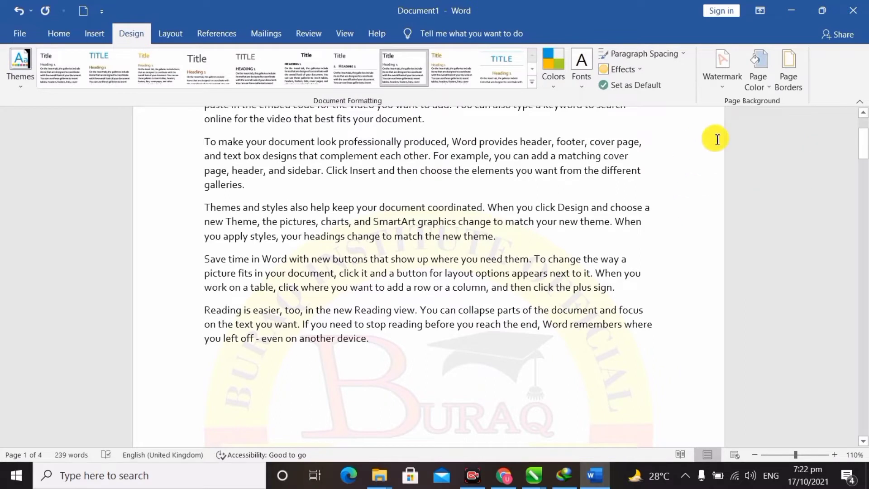
{"action": "left_click", "coordinate": [723, 87]}
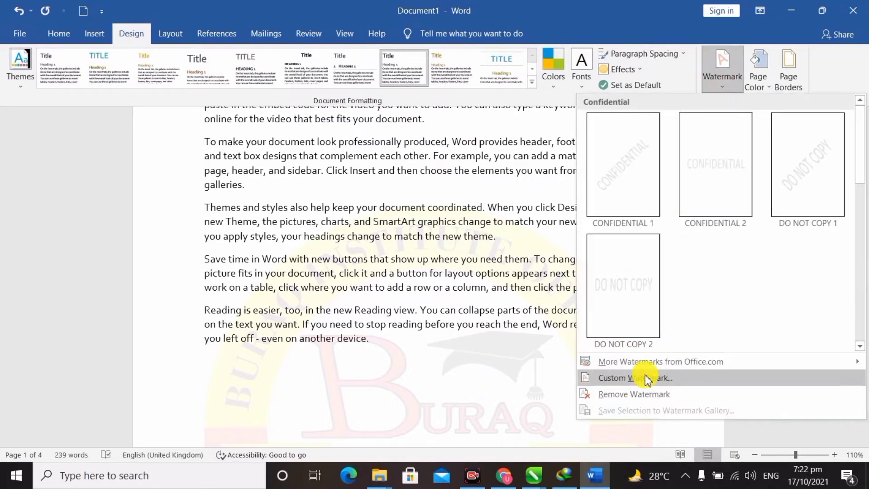
{"action": "left_click", "coordinate": [652, 402]}
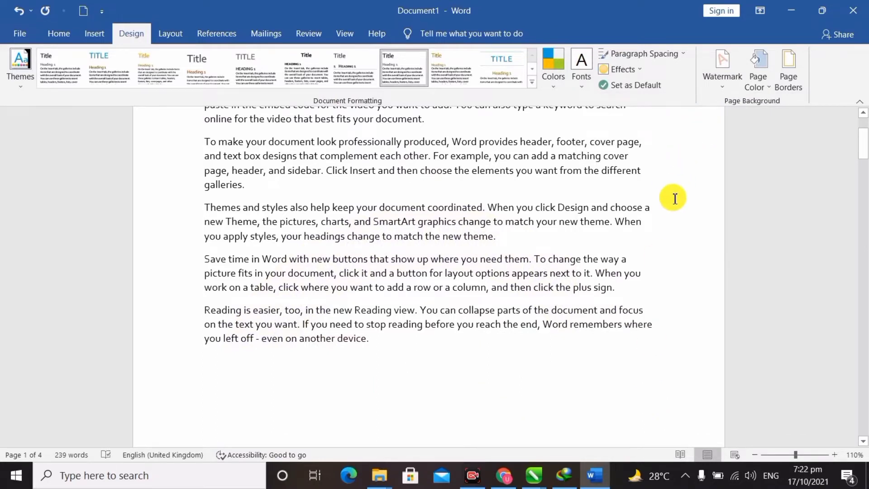
- Open the custom watermark settings and switch to a text watermark reading "Buraq Institute"
{"action": "left_click", "coordinate": [723, 86]}
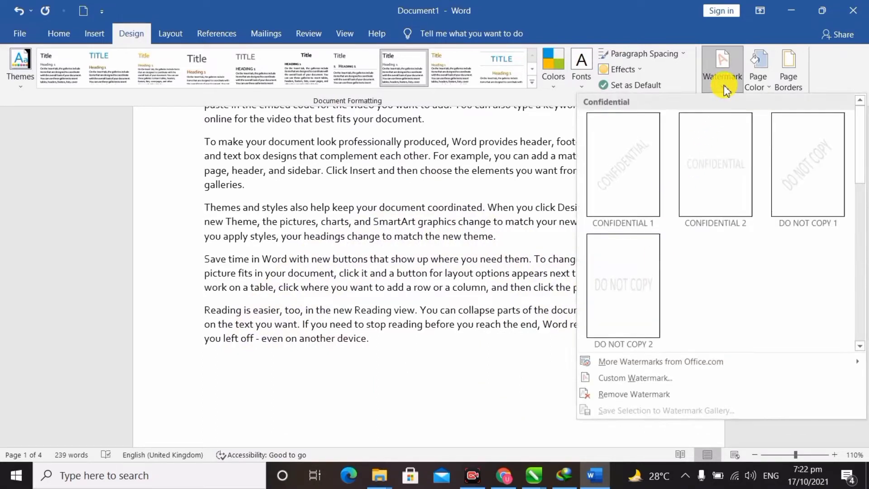
{"action": "left_click", "coordinate": [645, 377]}
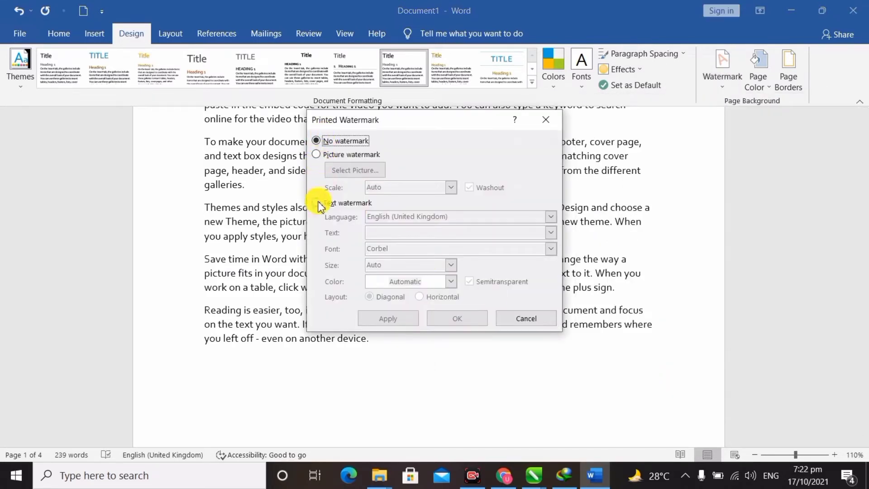
{"action": "left_click", "coordinate": [317, 203]}
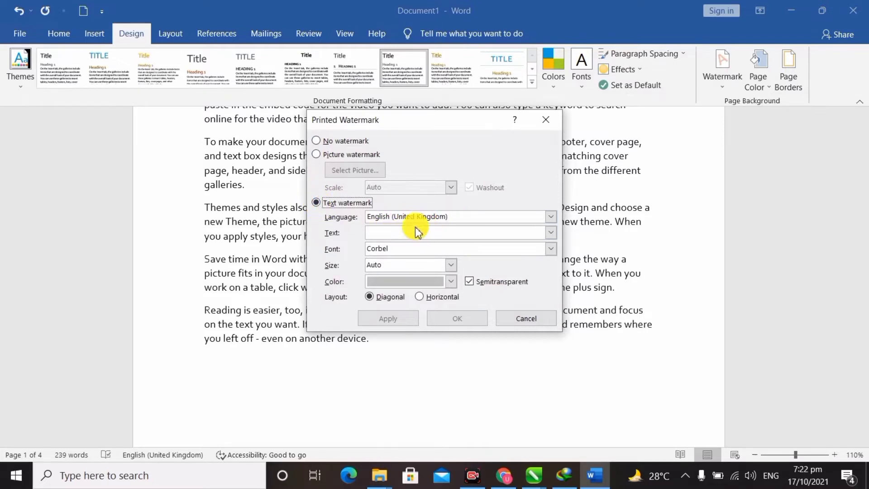
{"action": "left_click", "coordinate": [385, 233]}
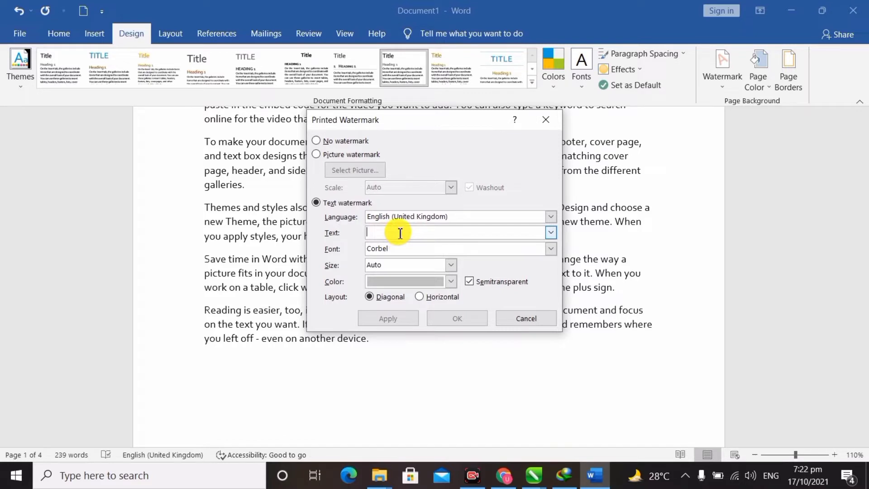
{"action": "type", "text": "Buraq Institute"}
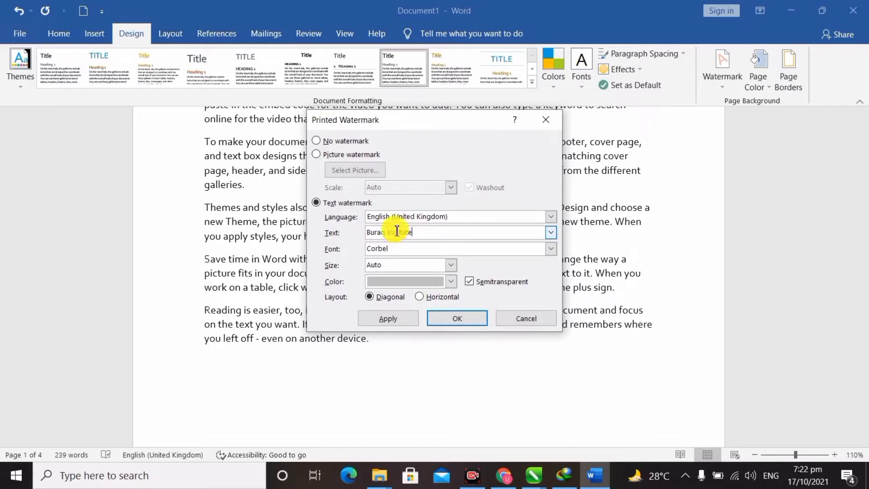
- Set the text watermark's font to Corbel Light, keep the automatic size and diagonal layout, and apply it to the document
{"action": "left_click", "coordinate": [551, 249]}
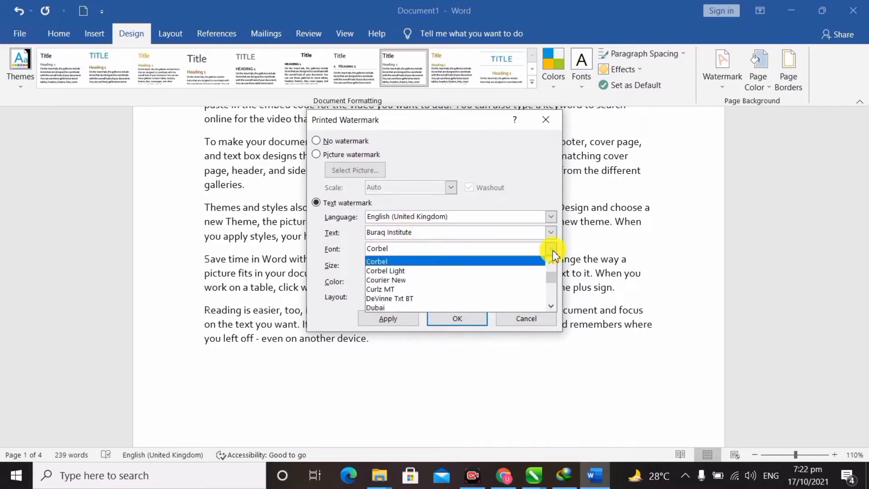
{"action": "left_click", "coordinate": [500, 273]}
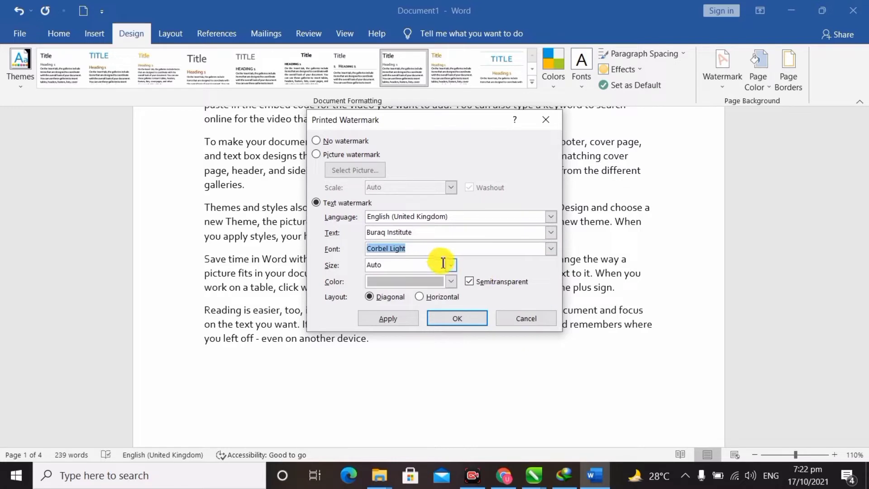
{"action": "left_click", "coordinate": [449, 266]}
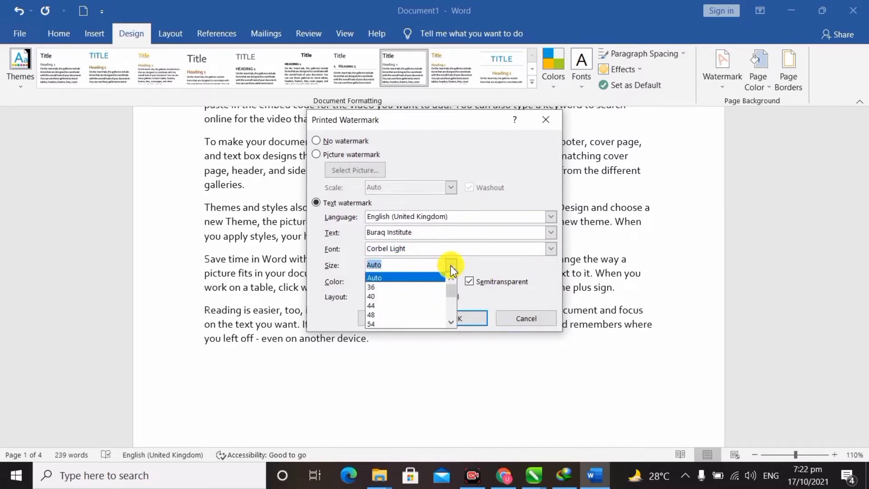
{"action": "left_click", "coordinate": [450, 265]}
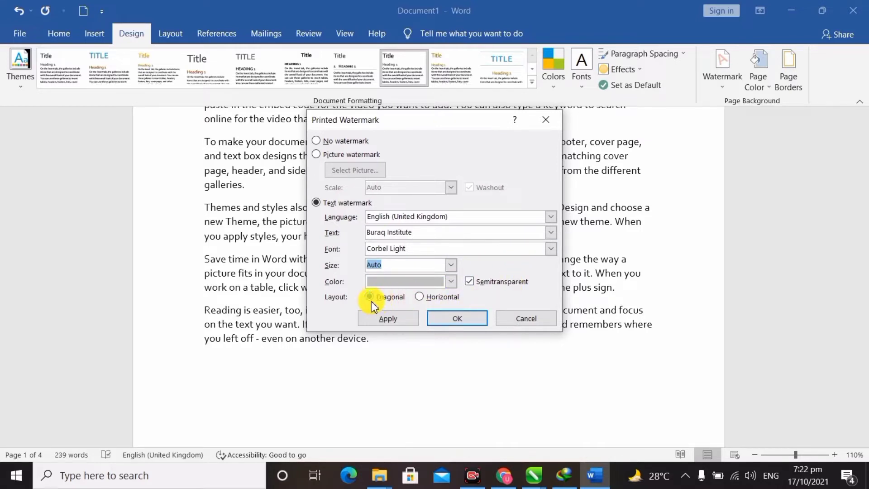
{"action": "left_click", "coordinate": [430, 301]}
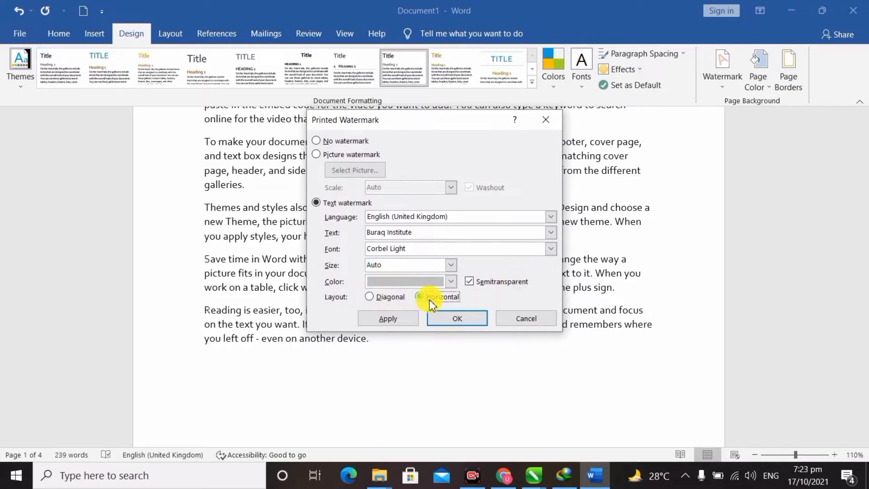
{"action": "left_click", "coordinate": [399, 301]}
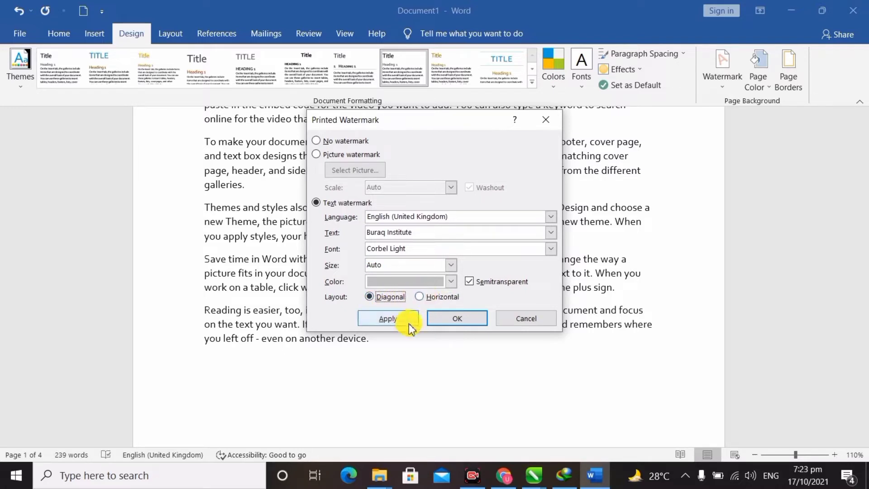
{"action": "left_click", "coordinate": [441, 324]}
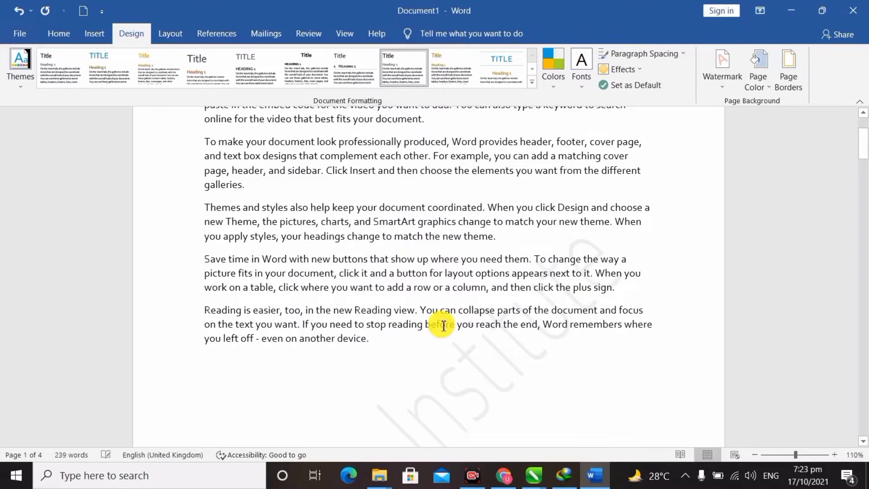
- Check the diagonal text watermark across the pages and remove it from the document
{"action": "scroll", "coordinate": [442, 325], "scroll_direction": "down", "scroll_amount": 8}
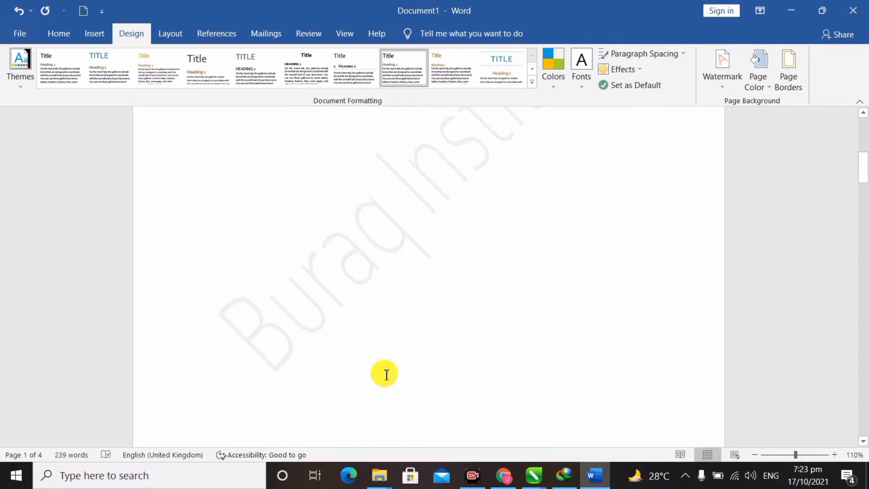
{"action": "scroll", "coordinate": [386, 374], "scroll_direction": "up", "scroll_amount": 4}
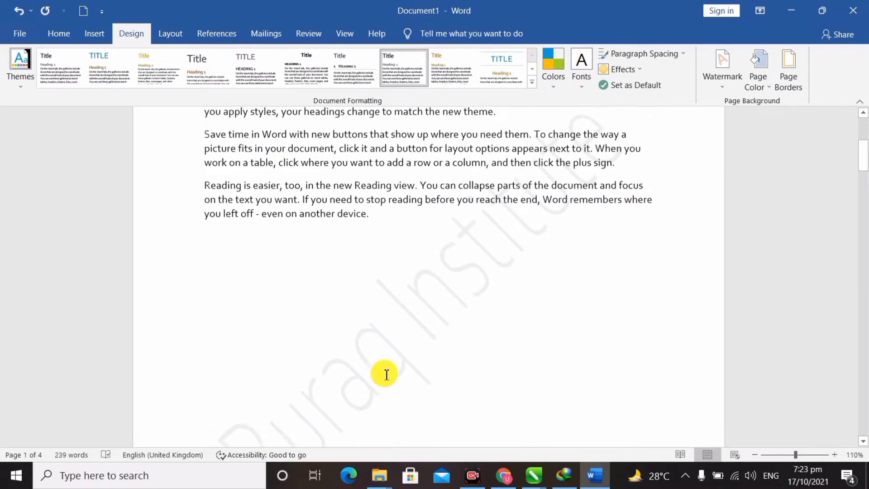
{"action": "scroll", "coordinate": [386, 374], "scroll_direction": "down", "scroll_amount": 8}
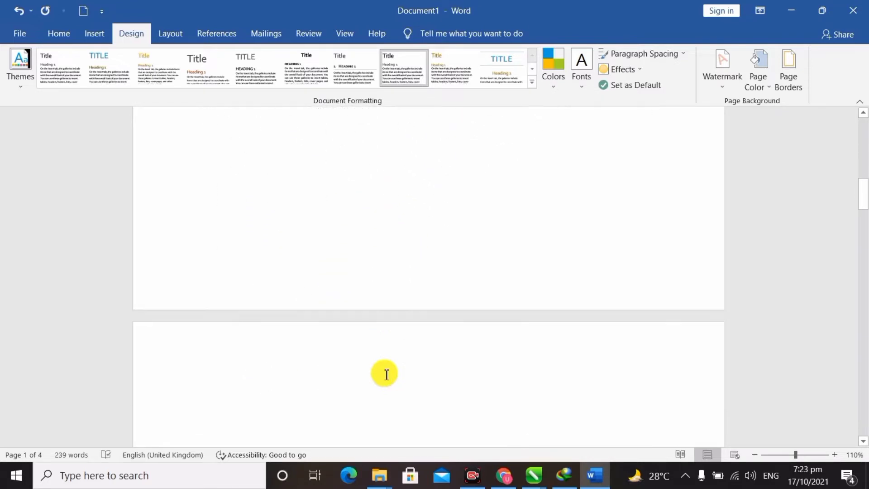
{"action": "scroll", "coordinate": [386, 374], "scroll_direction": "down", "scroll_amount": 10}
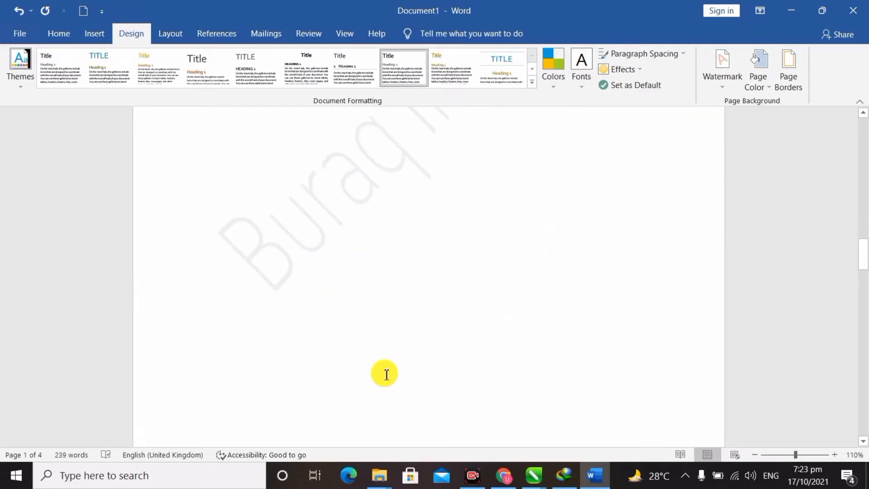
{"action": "scroll", "coordinate": [386, 375], "scroll_direction": "down", "scroll_amount": 12}
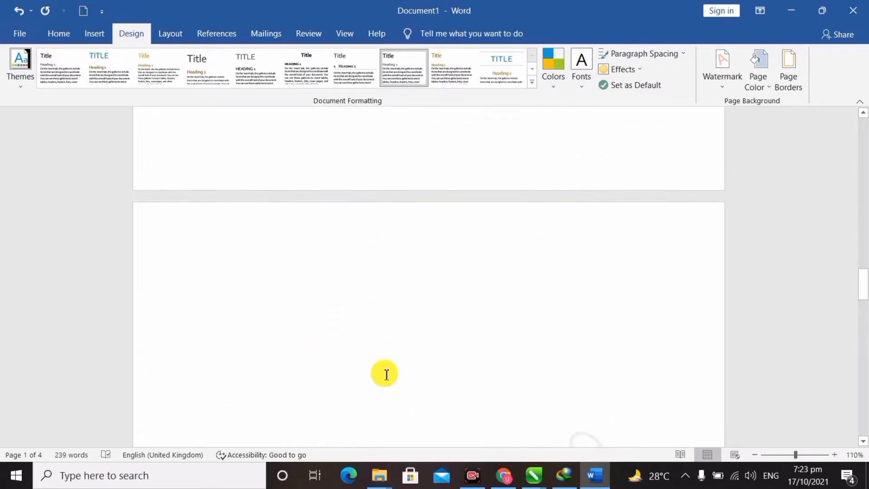
{"action": "scroll", "coordinate": [386, 374], "scroll_direction": "up", "scroll_amount": 20}
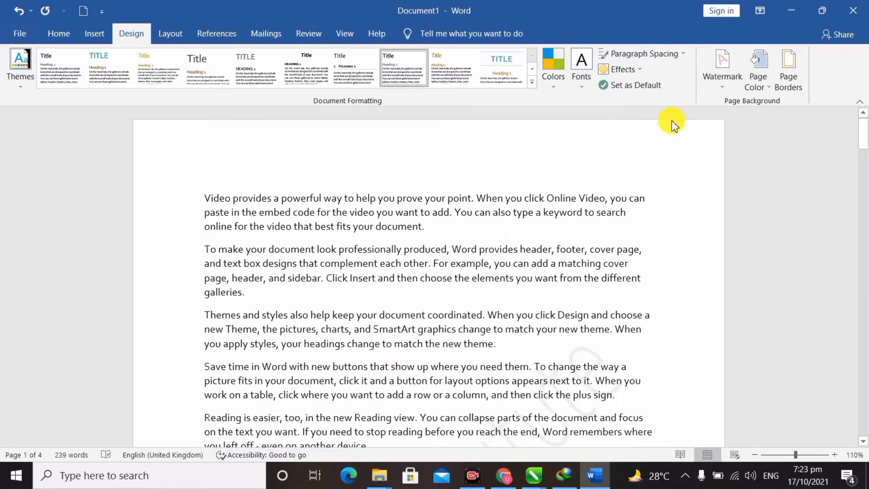
{"action": "left_click", "coordinate": [721, 83]}
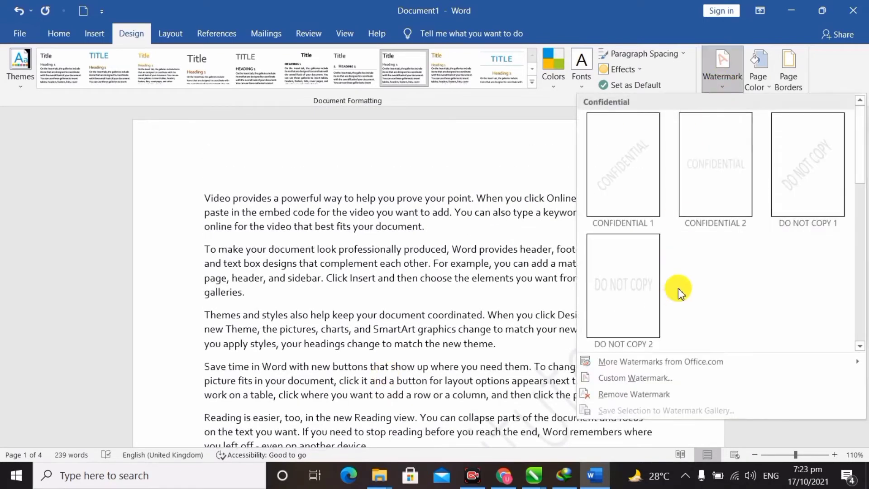
{"action": "left_click", "coordinate": [652, 399]}
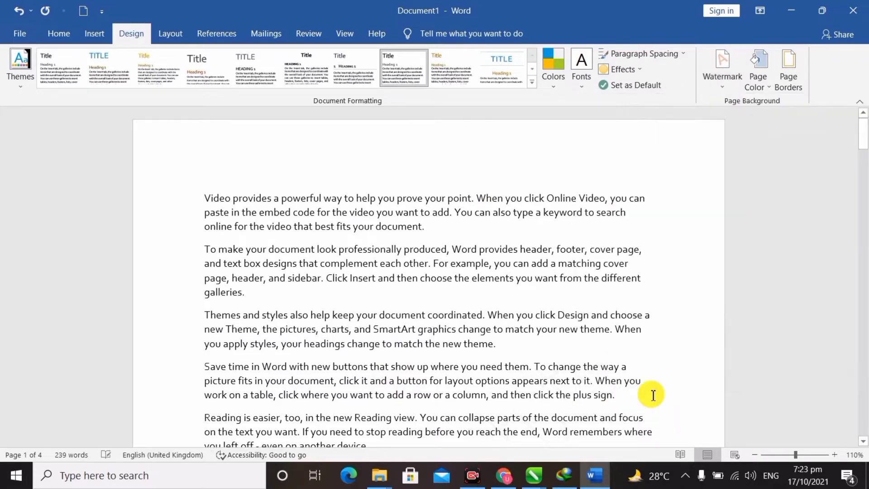
- Set the document's page color to a light blue from the theme colors
{"action": "scroll", "coordinate": [653, 395], "scroll_direction": "up", "scroll_amount": 1}
{"action": "scroll", "coordinate": [653, 395], "scroll_direction": "down", "scroll_amount": 3}
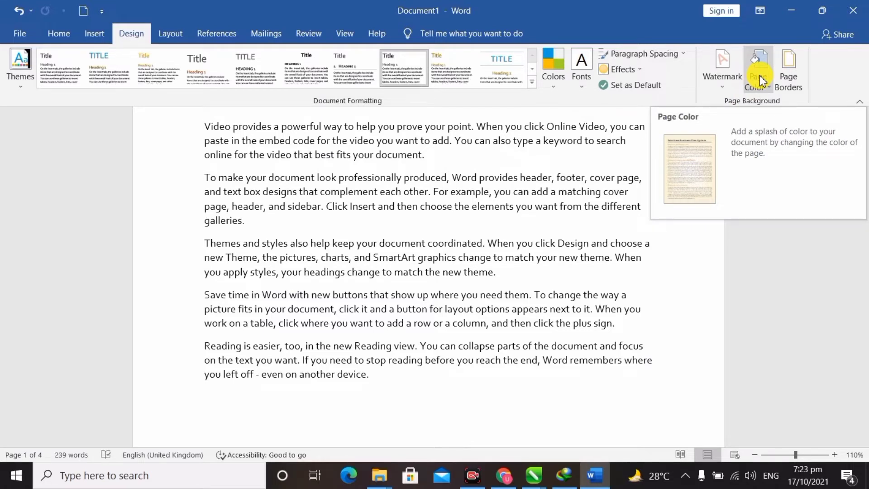
{"action": "left_click", "coordinate": [760, 81]}
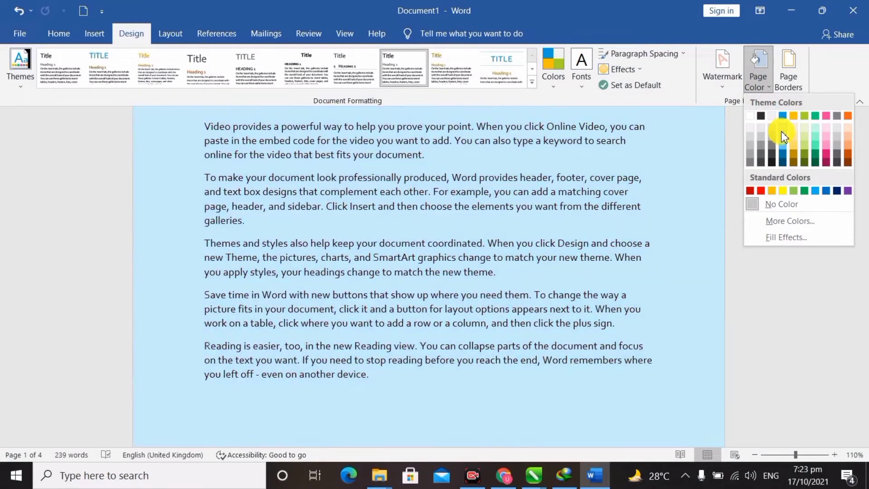
{"action": "left_click", "coordinate": [781, 131]}
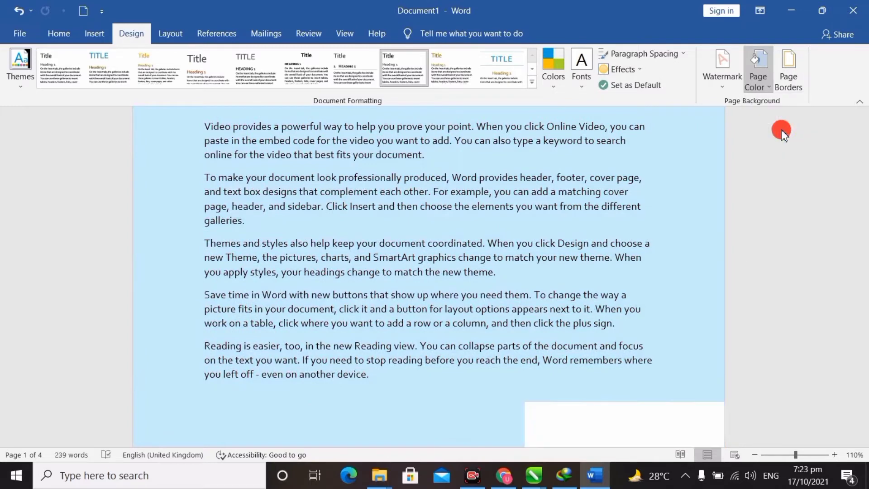
- Make all of the document's text bold
{"action": "left_click", "coordinate": [508, 271]}
{"action": "scroll", "coordinate": [509, 273], "scroll_direction": "up", "scroll_amount": 1}
{"action": "key", "text": "ctrl+a"}
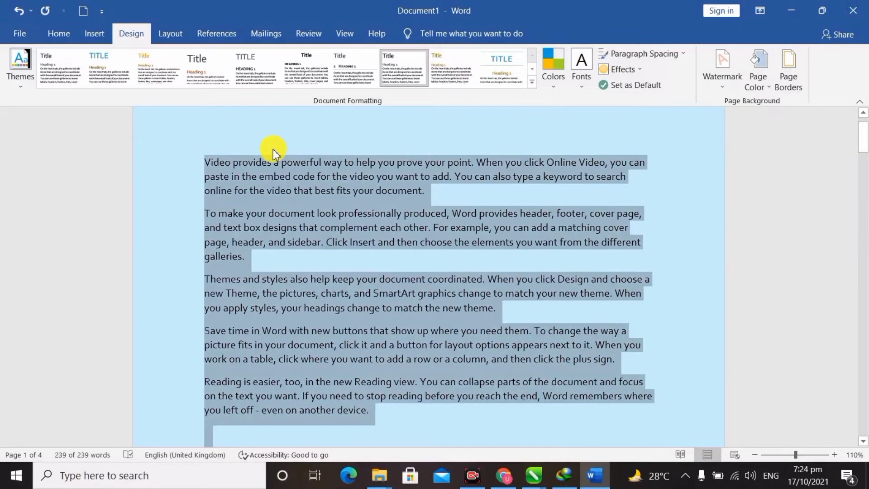
{"action": "left_click", "coordinate": [438, 201]}
- Check the light blue color across the pages and change the page color to a medium green from the theme colors
{"action": "scroll", "coordinate": [438, 201], "scroll_direction": "down", "scroll_amount": 10}
{"action": "scroll", "coordinate": [438, 201], "scroll_direction": "down", "scroll_amount": 15}
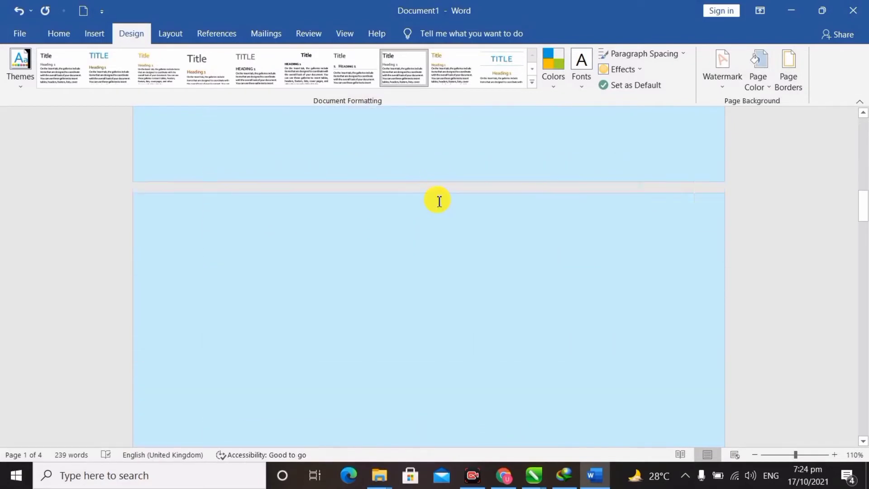
{"action": "scroll", "coordinate": [438, 201], "scroll_direction": "down", "scroll_amount": 3}
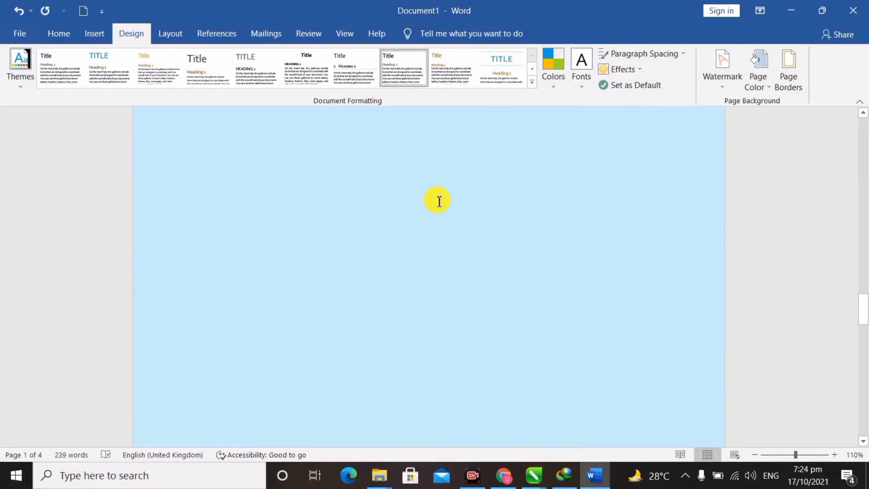
{"action": "scroll", "coordinate": [438, 201], "scroll_direction": "up", "scroll_amount": 15}
{"action": "scroll", "coordinate": [438, 201], "scroll_direction": "up", "scroll_amount": 5}
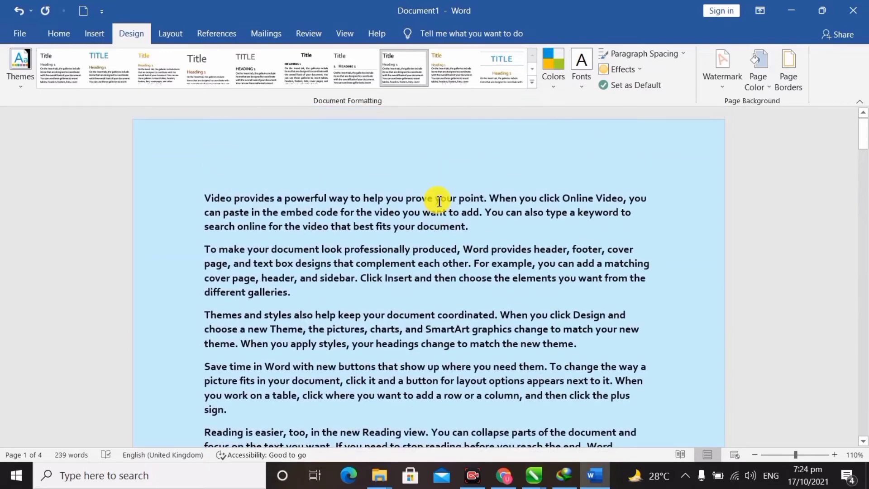
{"action": "left_click", "coordinate": [770, 83]}
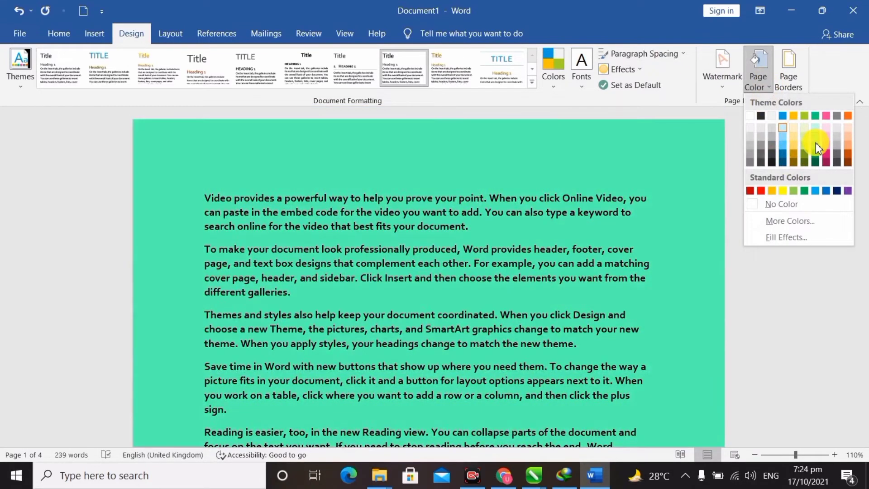
{"action": "left_click", "coordinate": [817, 148]}
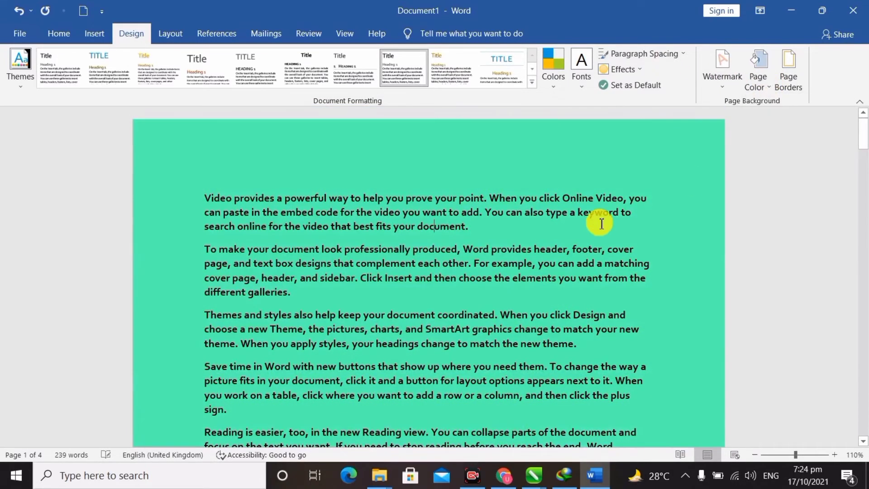
- Remove the page color from the document with the No Color option
{"action": "scroll", "coordinate": [601, 221], "scroll_direction": "down", "scroll_amount": 2}
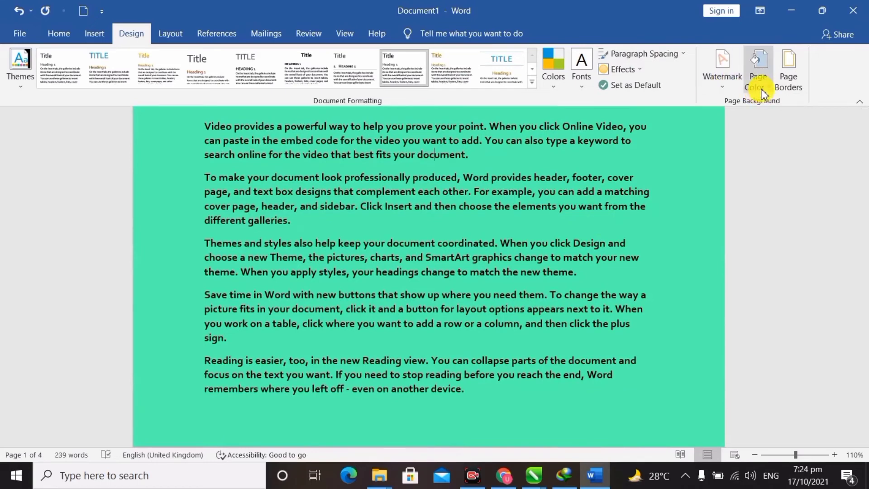
{"action": "left_click", "coordinate": [762, 86]}
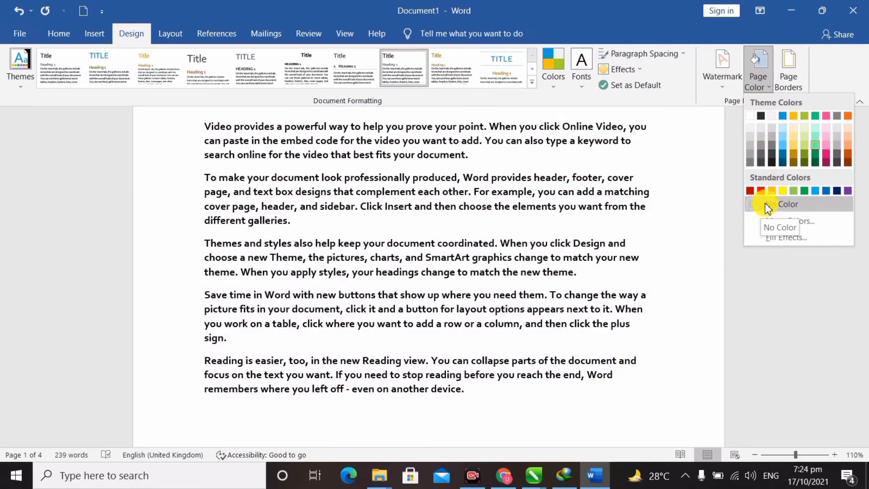
{"action": "left_click", "coordinate": [760, 205]}
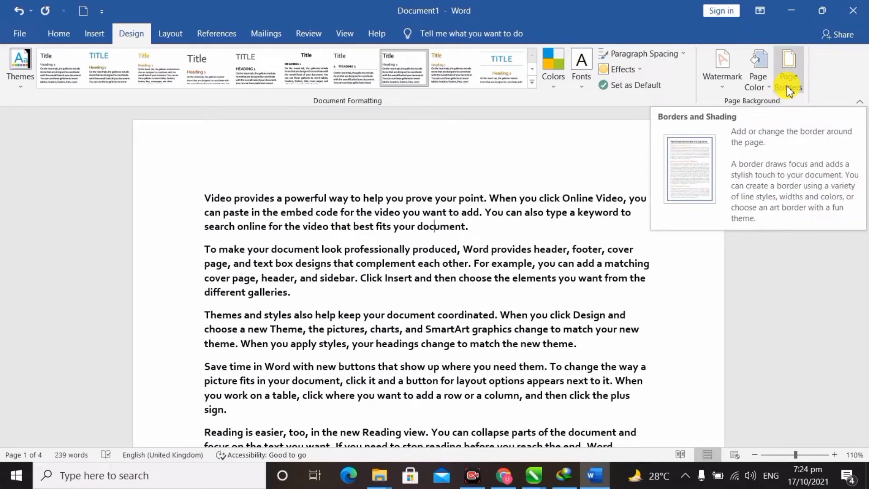
- Replace all the document text with four lines: "Buraq Institute", "Ms-Office 2019", "MS-Word" and "MS-Excel"
{"action": "scroll", "coordinate": [668, 264], "scroll_direction": "down", "scroll_amount": 2}
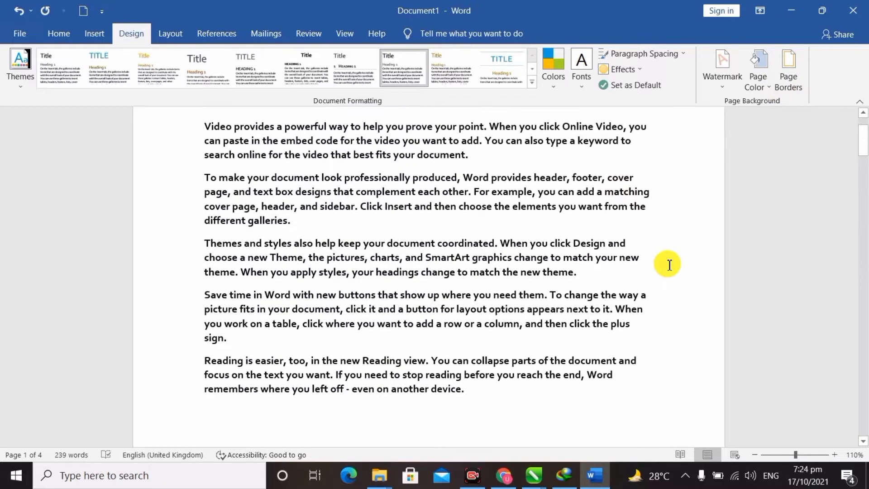
{"action": "key", "text": "ctrl+a"}
{"action": "key", "text": "Delete"}
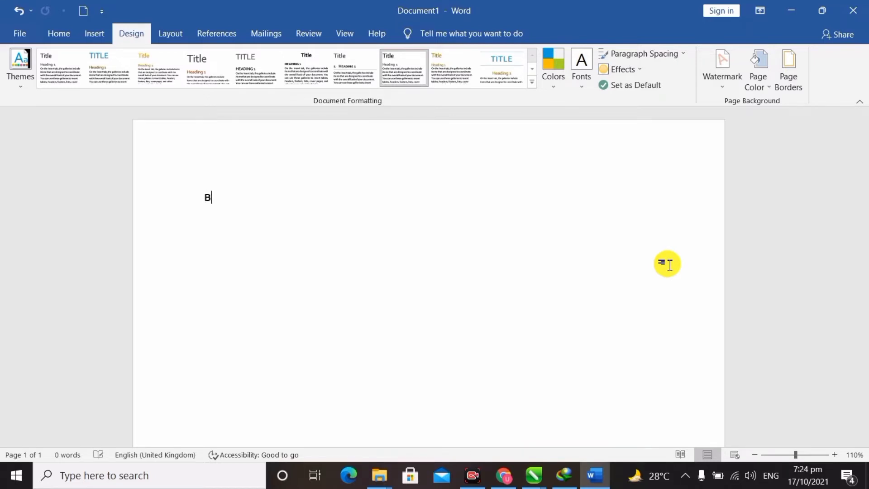
{"action": "type", "text": "uraq Institute"}
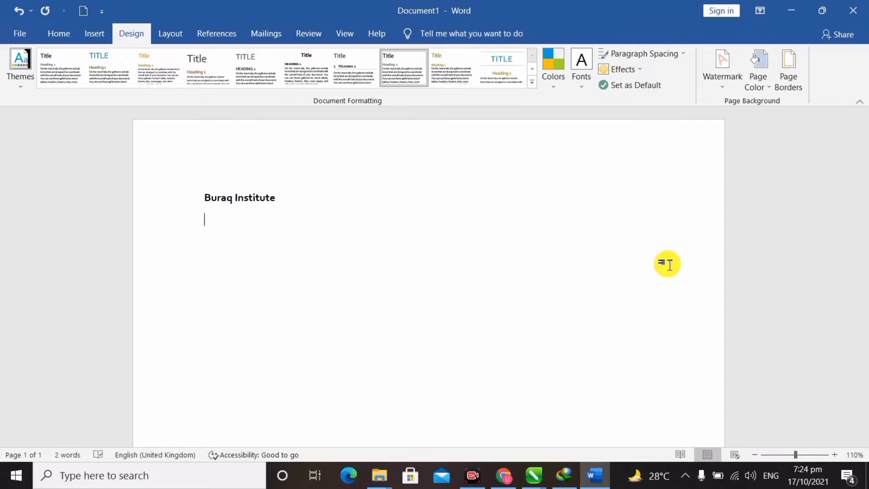
{"action": "type", "text": "Ms-OF"}
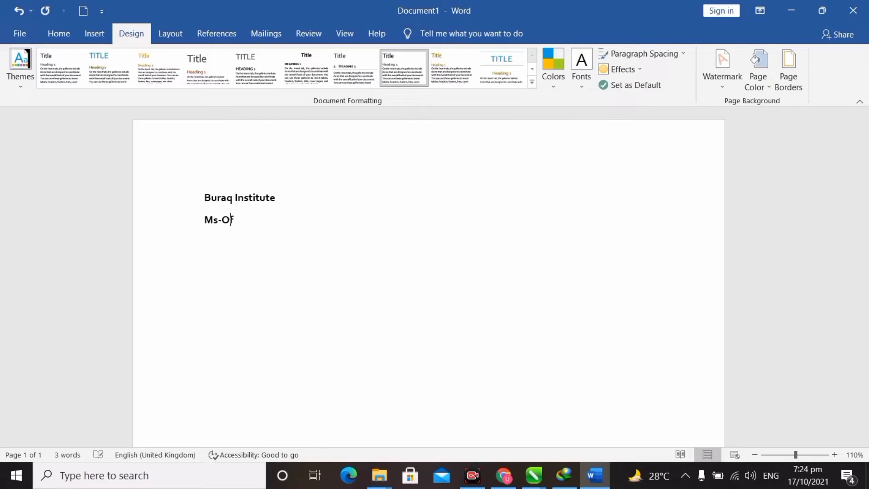
{"action": "type", "text": "fice 2019"}
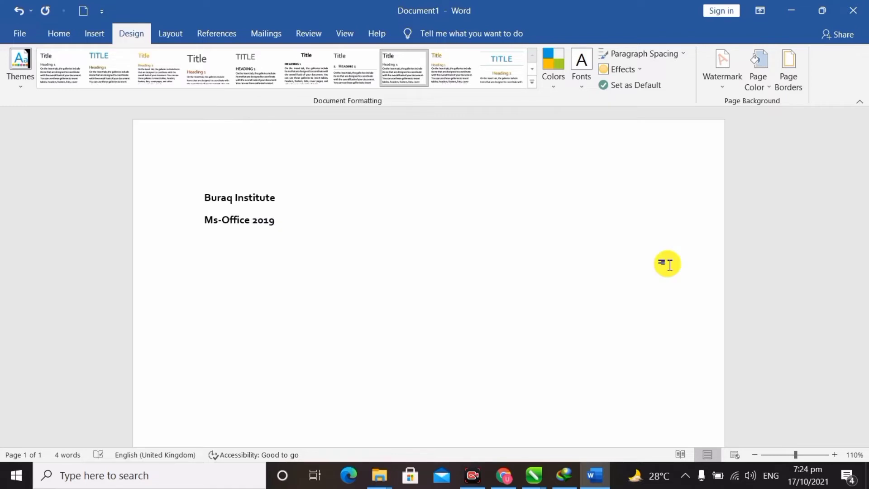
{"action": "type", "text": "MS"}
{"action": "type", "text": "-Wor"}
{"action": "type", "text": "MS-"}
{"action": "type", "text": "Ec"}
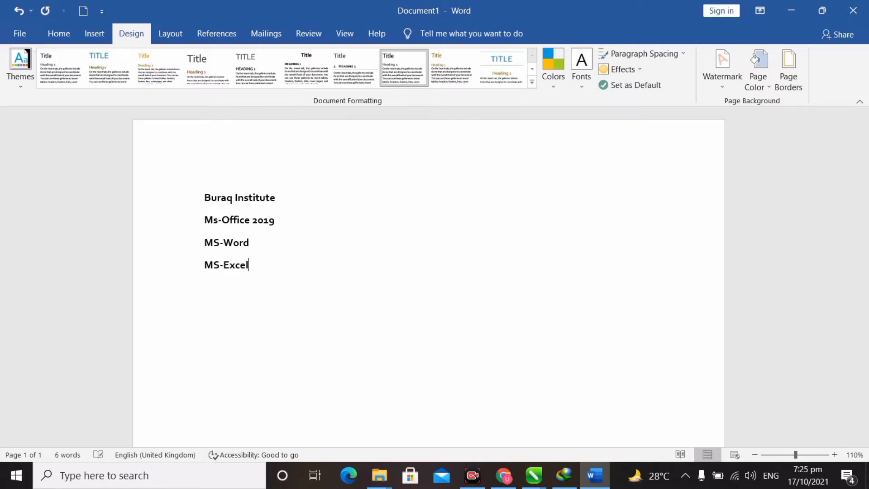
- Select the four lines of text and open their border settings, setting the border to apply to Text
{"action": "left_click", "coordinate": [473, 213]}
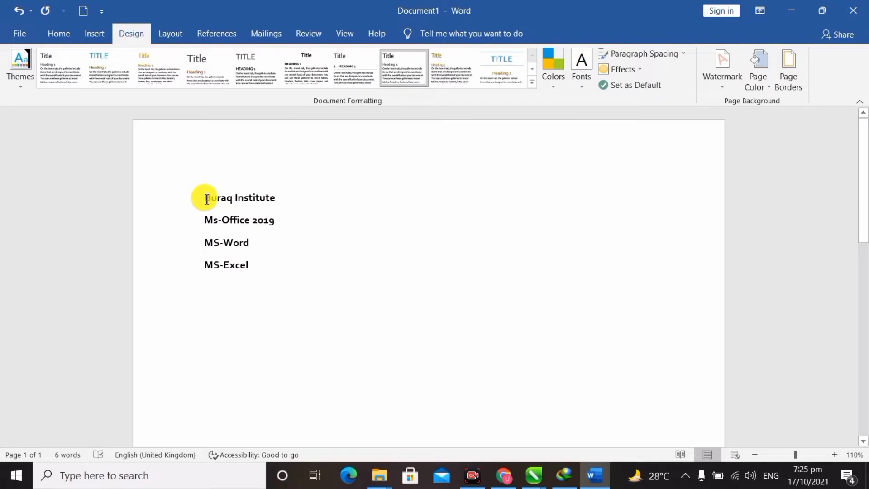
{"action": "left_click_drag", "start_coordinate": [206, 199], "coordinate": [265, 270]}
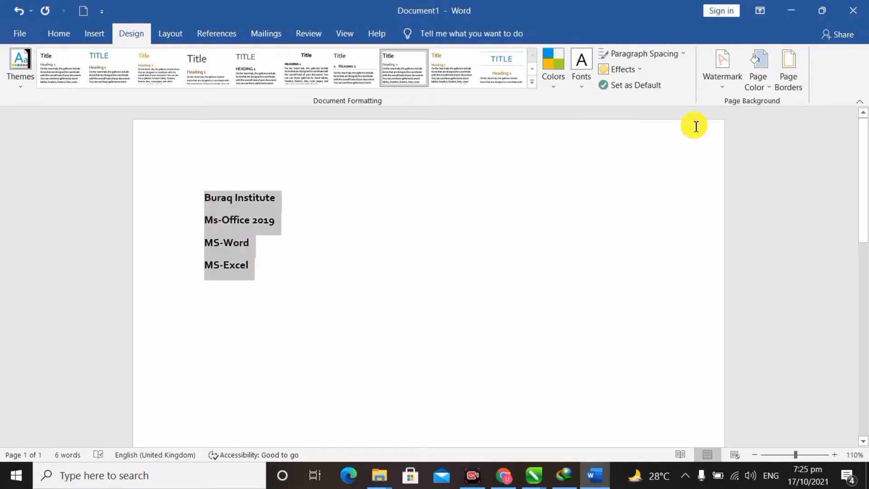
{"action": "left_click", "coordinate": [790, 68]}
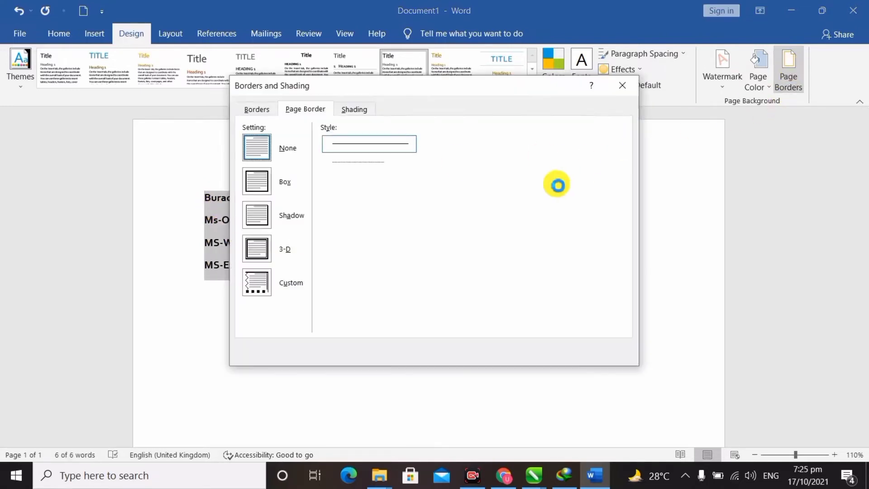
{"action": "left_click", "coordinate": [257, 109]}
{"action": "left_click_drag", "start_coordinate": [326, 86], "coordinate": [414, 138]}
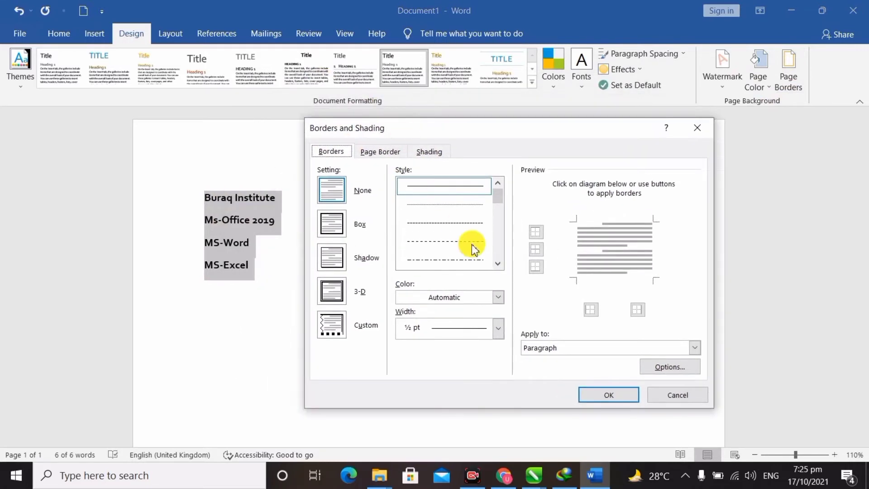
{"action": "left_click", "coordinate": [594, 350]}
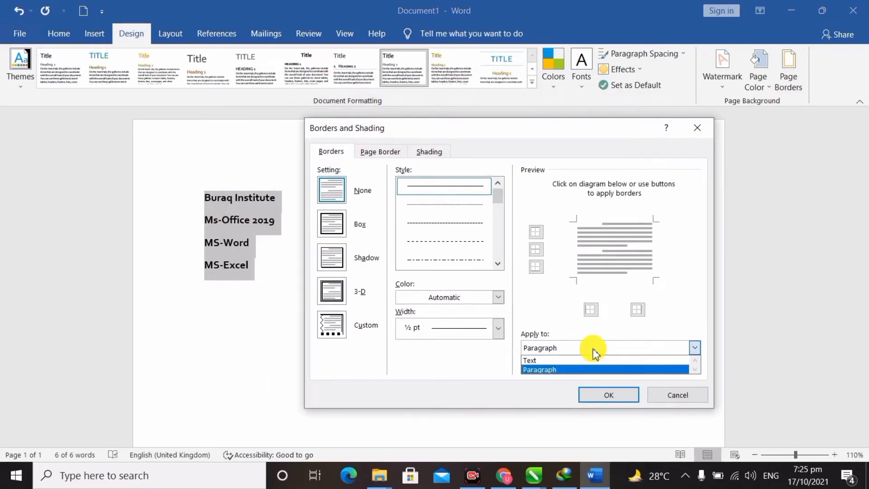
{"action": "left_click", "coordinate": [566, 359]}
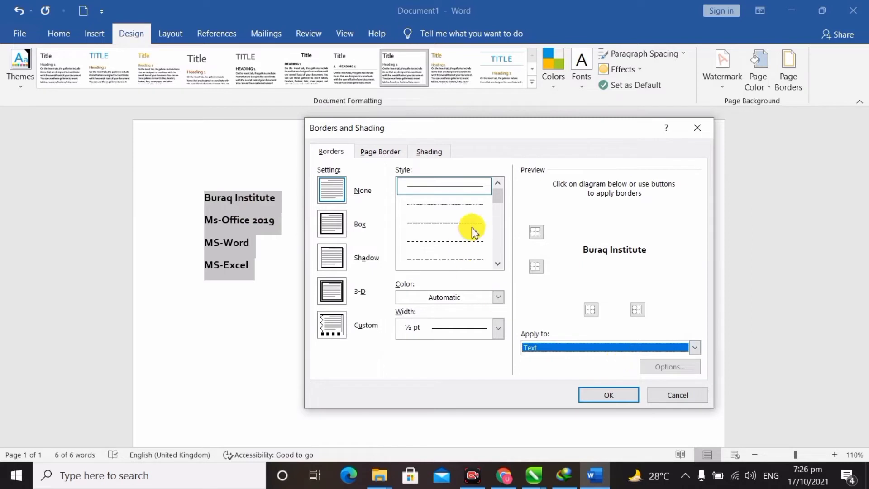
- Choose a thick multi-line style, 3 pt wide, for a box border around the text
{"action": "left_click", "coordinate": [482, 183]}
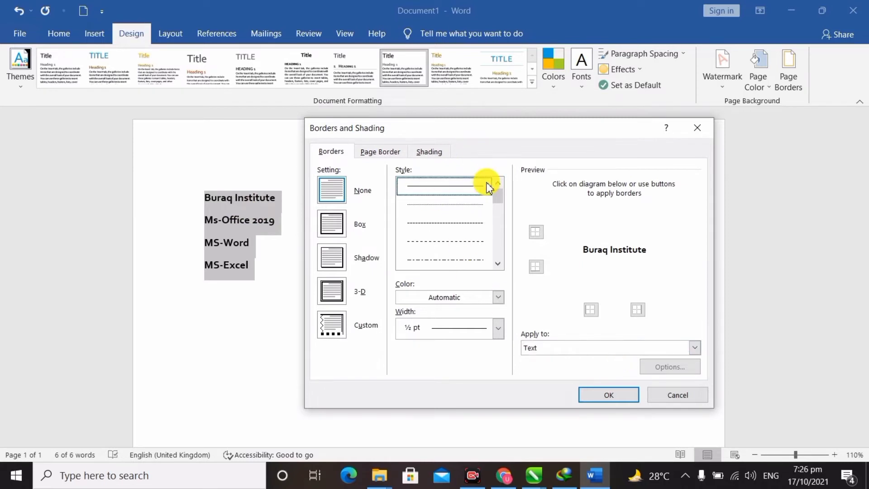
{"action": "left_click", "coordinate": [498, 263]}
{"action": "left_click", "coordinate": [497, 263]}
{"action": "left_click", "coordinate": [498, 263]}
{"action": "left_click", "coordinate": [498, 263]}
{"action": "left_click", "coordinate": [497, 264]}
{"action": "left_click", "coordinate": [498, 263]}
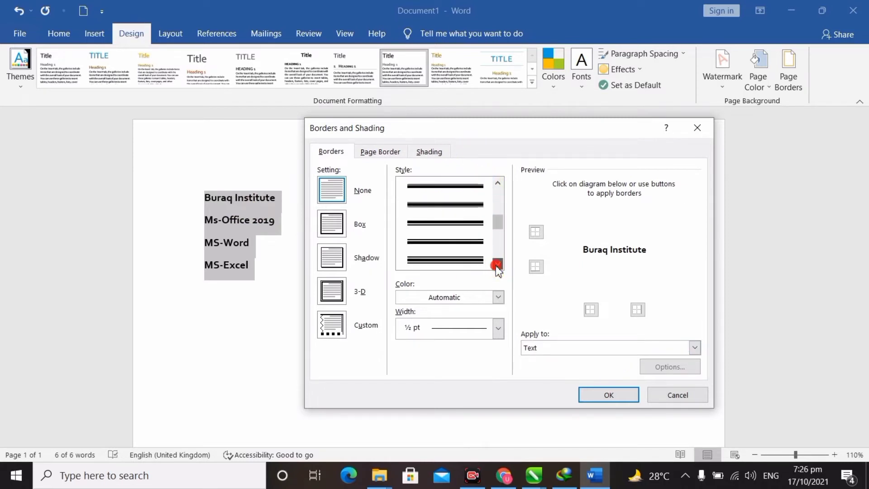
{"action": "scroll", "coordinate": [452, 197], "scroll_direction": "up", "scroll_amount": 1}
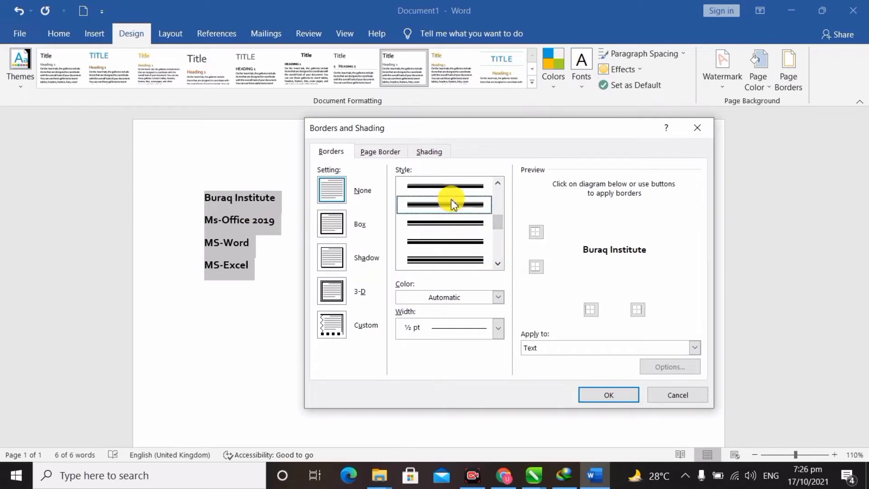
{"action": "left_click", "coordinate": [458, 260]}
- Color the text border pink, set its width to 2 ¼ pt, and apply it to the four lines
{"action": "left_click", "coordinate": [497, 297]}
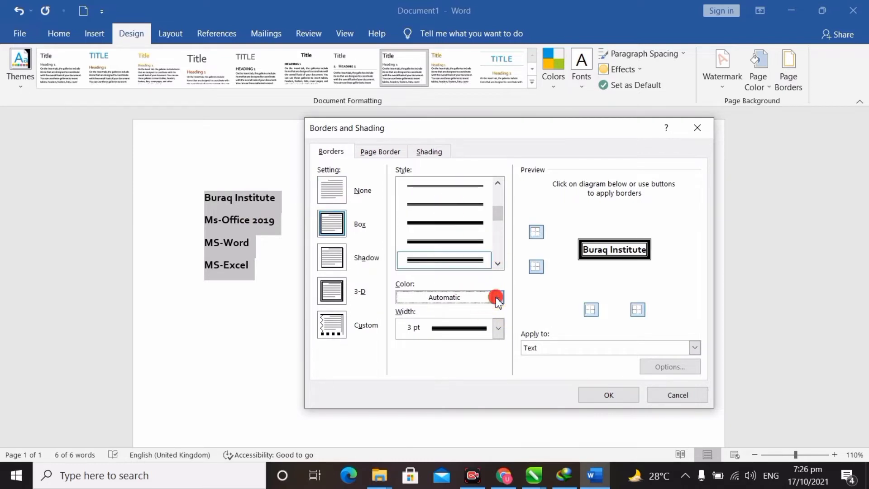
{"action": "left_click", "coordinate": [456, 342]}
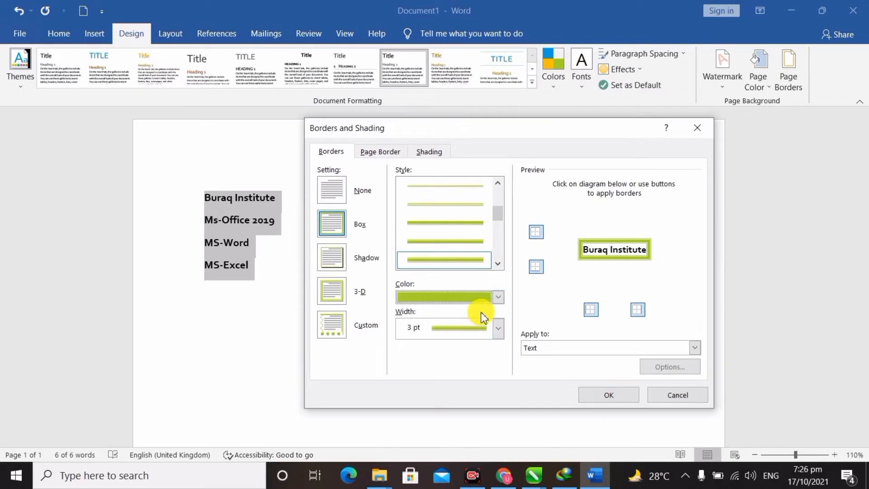
{"action": "left_click", "coordinate": [498, 297]}
{"action": "left_click", "coordinate": [479, 343]}
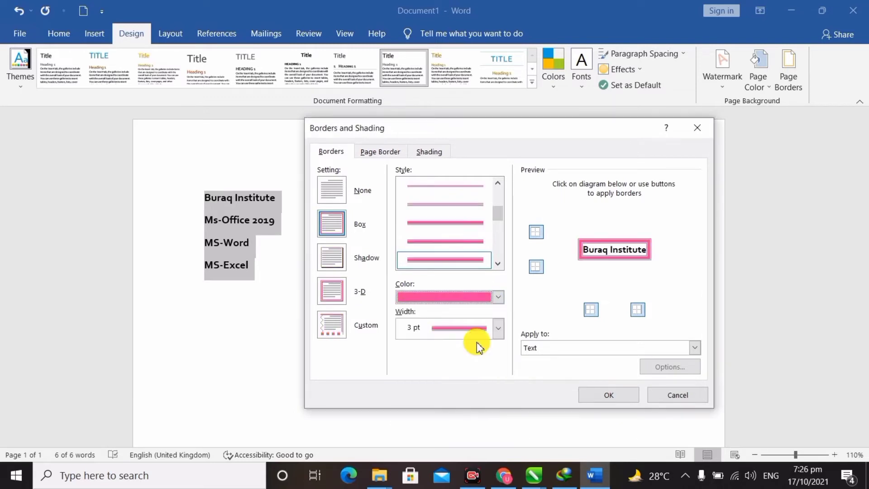
{"action": "left_click", "coordinate": [498, 330]}
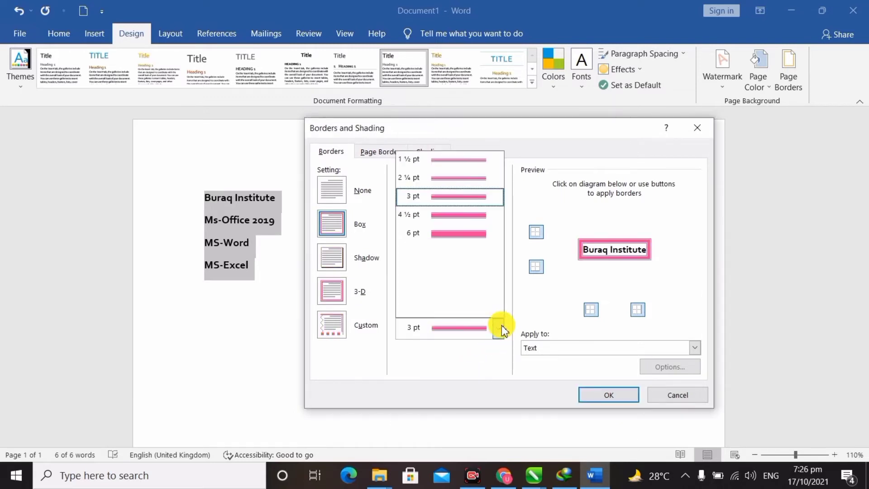
{"action": "left_click", "coordinate": [467, 176]}
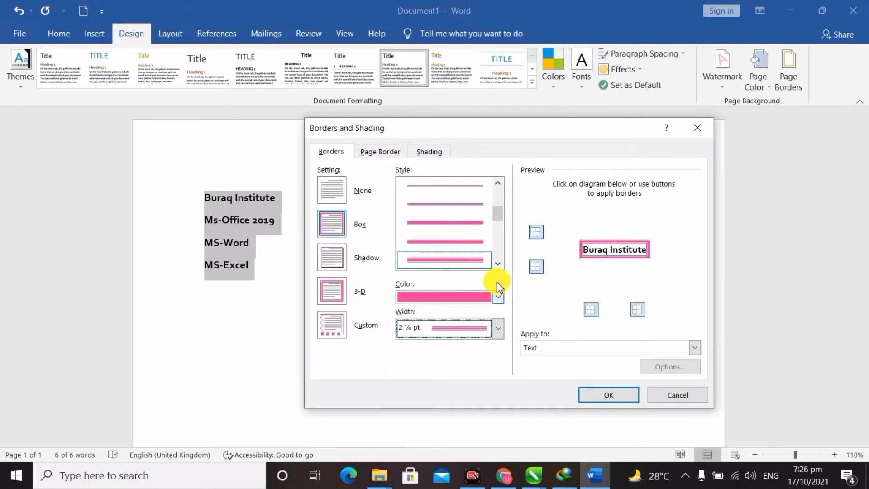
{"action": "left_click", "coordinate": [599, 395]}
{"action": "left_click", "coordinate": [431, 326]}
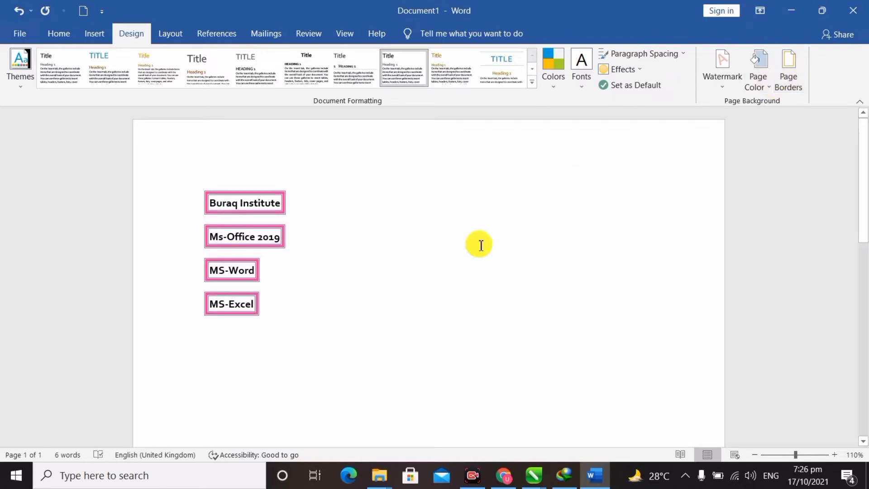
- Try to remove the borders from all four lines using the None setting applied to Paragraph
{"action": "key", "text": "ctrl+a"}
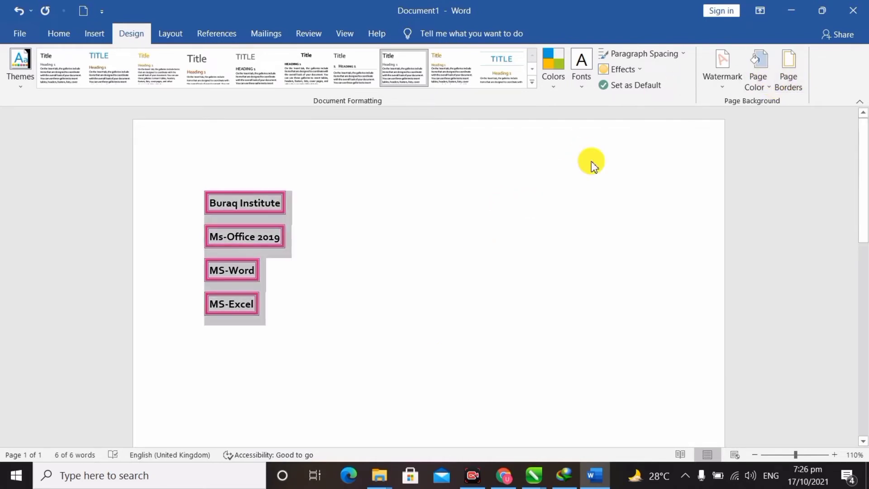
{"action": "left_click", "coordinate": [777, 74]}
{"action": "left_click", "coordinate": [340, 154]}
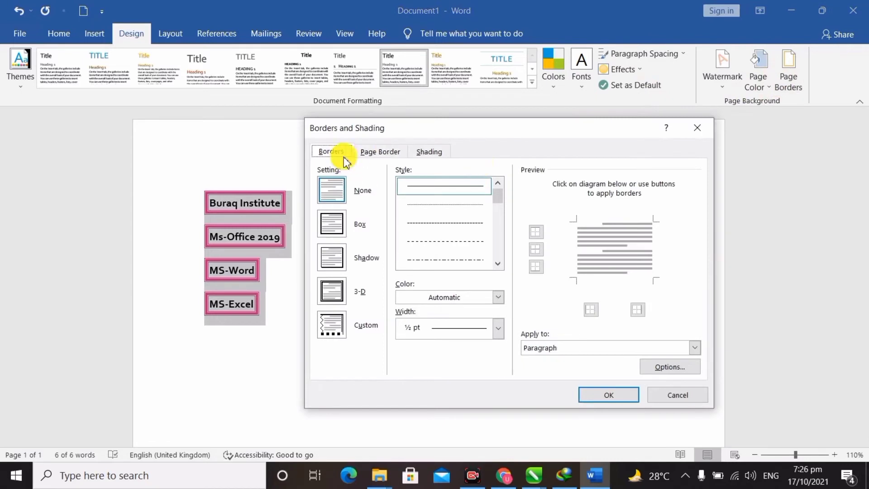
{"action": "left_click", "coordinate": [337, 193]}
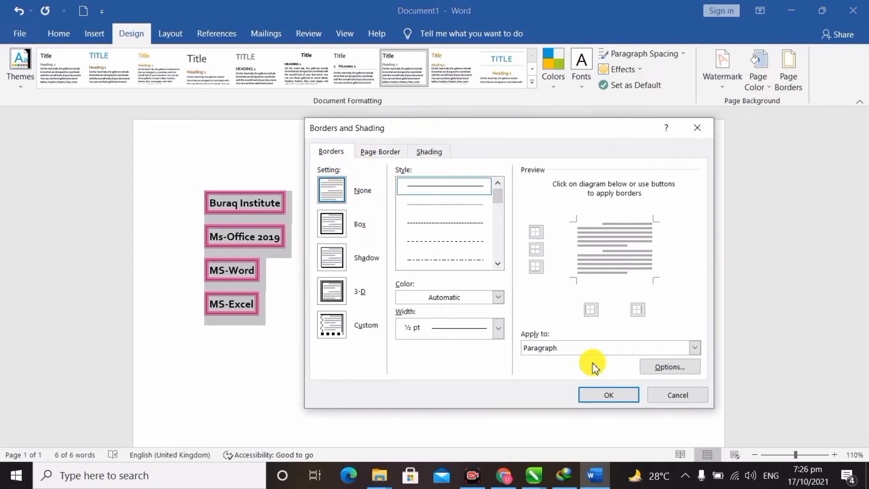
{"action": "left_click", "coordinate": [611, 394]}
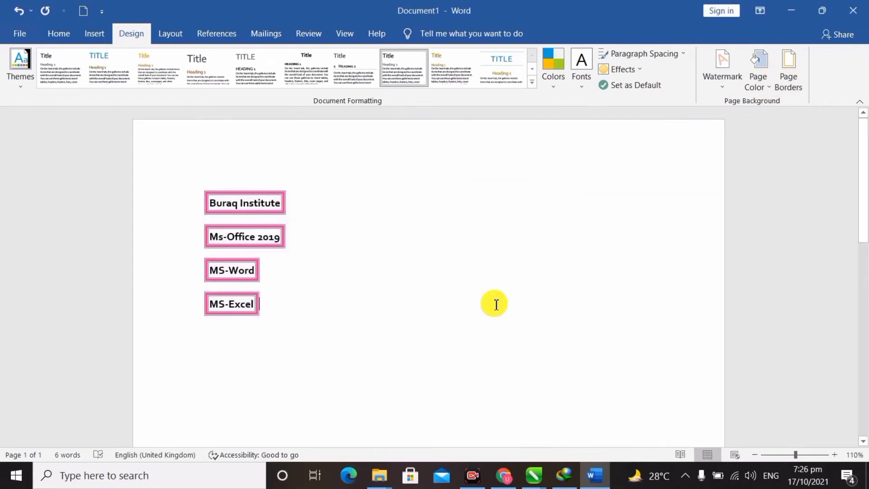
{"action": "left_click", "coordinate": [774, 88]}
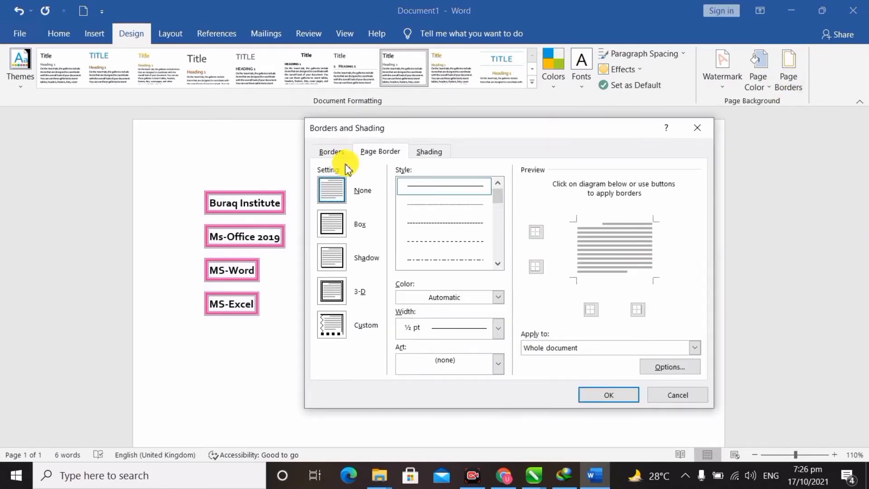
{"action": "left_click", "coordinate": [333, 151]}
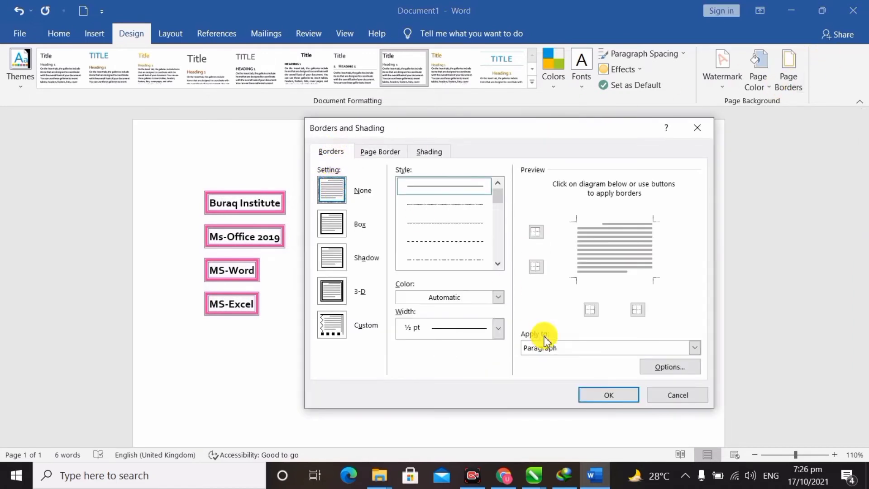
{"action": "left_click", "coordinate": [577, 349]}
{"action": "left_click", "coordinate": [574, 360]}
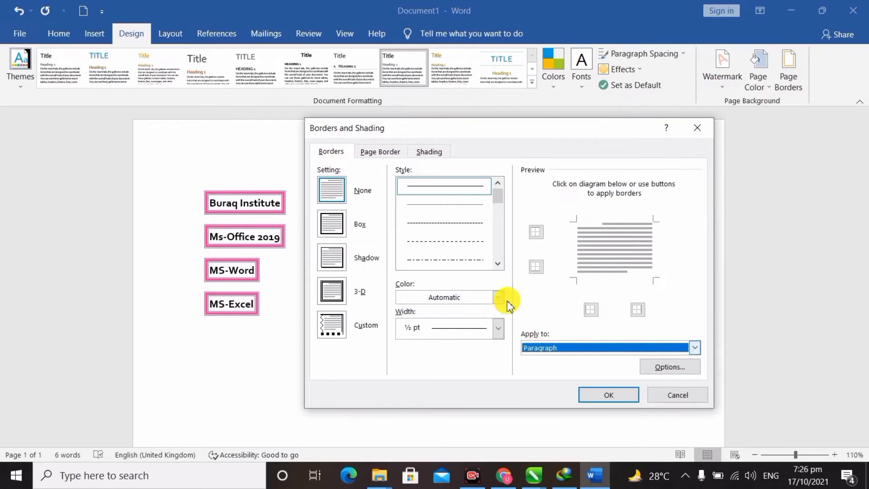
{"action": "left_click", "coordinate": [332, 190]}
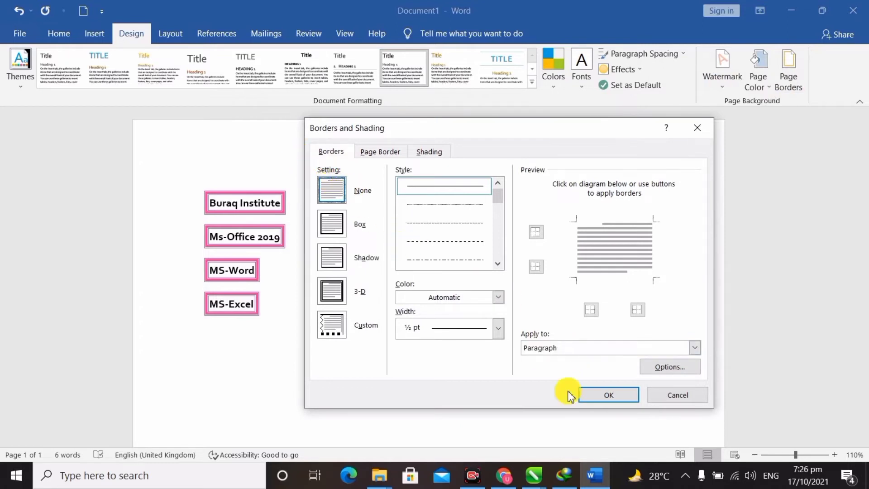
{"action": "left_click", "coordinate": [678, 403]}
- Select all four lines and remove their text borders using the None setting applied to Text
{"action": "key", "text": "ctrl+a"}
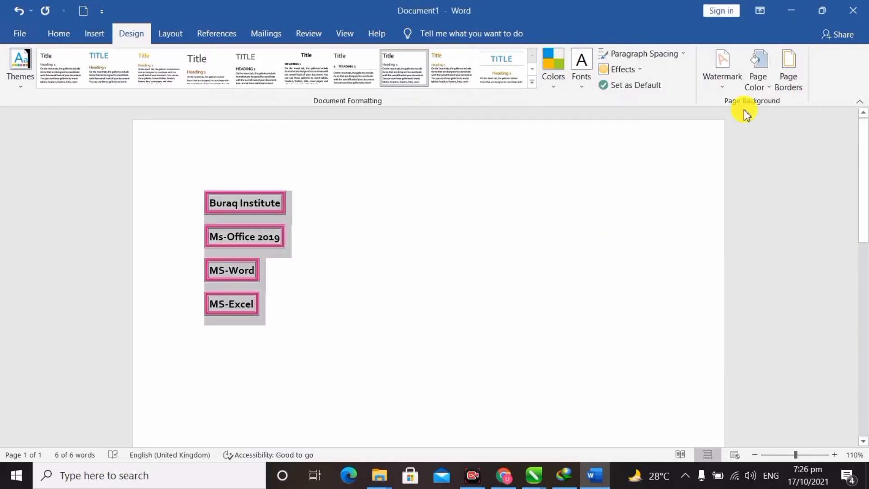
{"action": "left_click", "coordinate": [788, 83]}
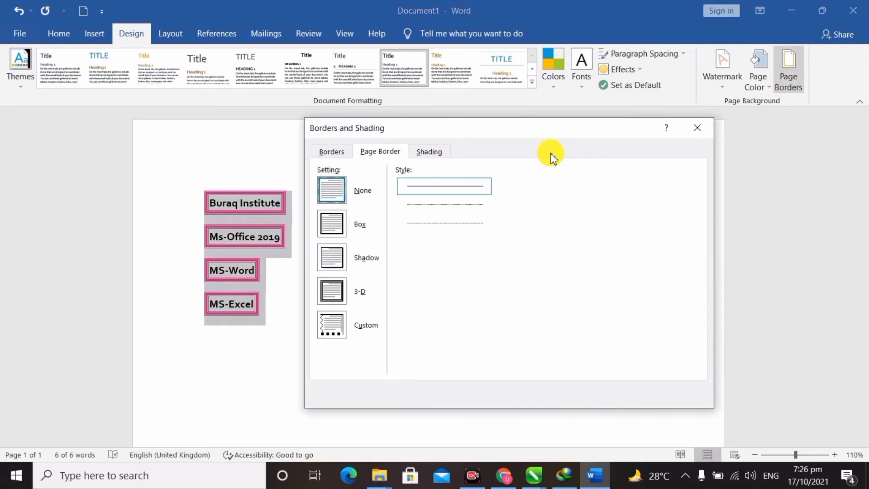
{"action": "left_click", "coordinate": [341, 151]}
{"action": "left_click", "coordinate": [574, 347]}
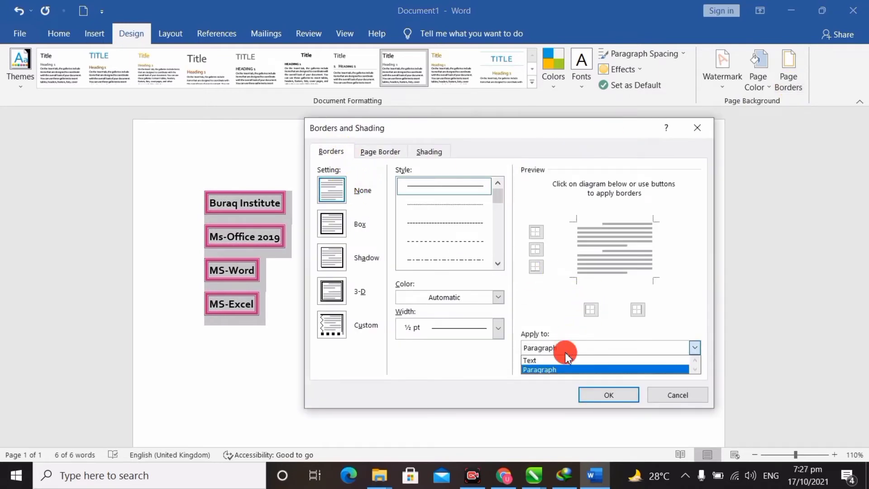
{"action": "left_click", "coordinate": [558, 360]}
{"action": "left_click", "coordinate": [330, 182]}
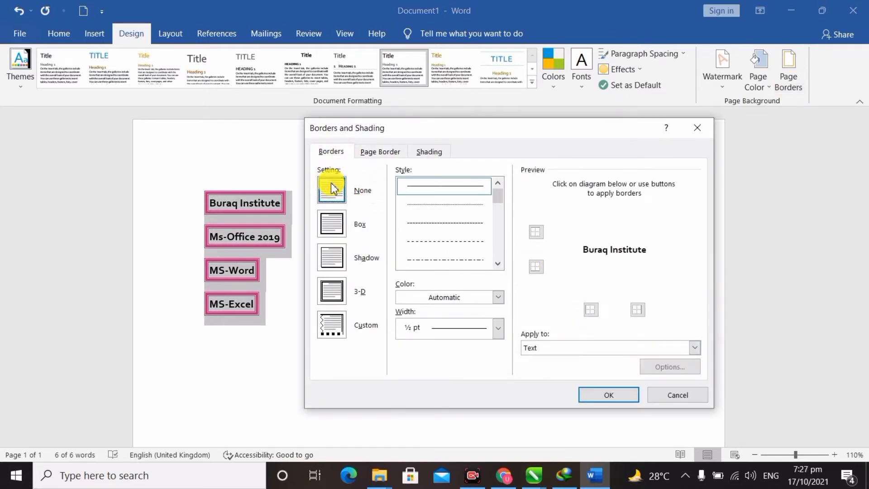
{"action": "left_click", "coordinate": [627, 395]}
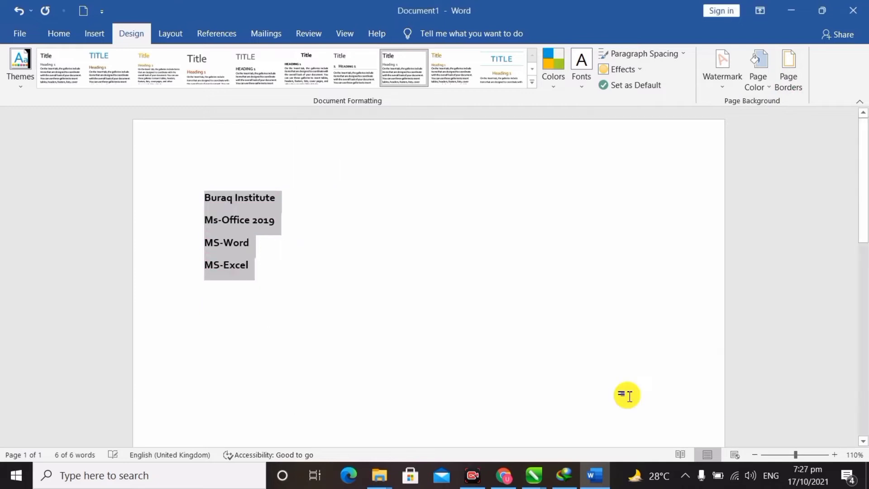
{"action": "left_click", "coordinate": [465, 322]}
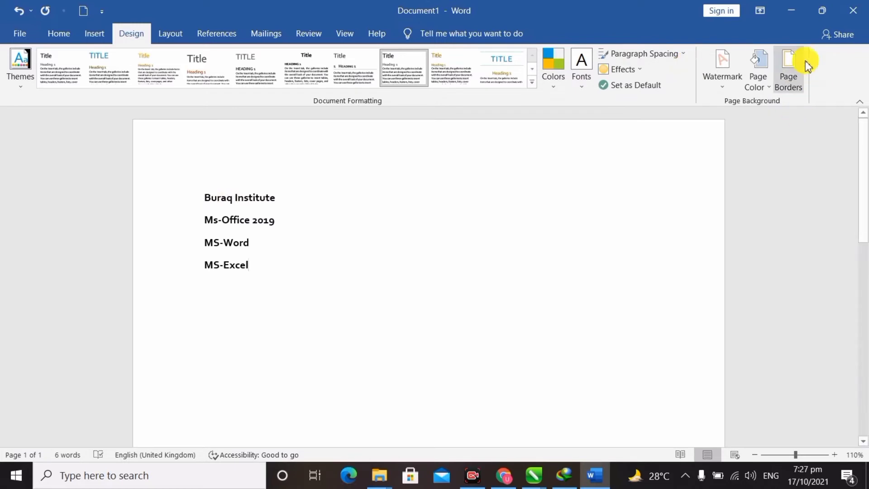
- Choose a thin-thick-thin line style for a box border applied to the MS-Excel paragraph
{"action": "left_click", "coordinate": [787, 68]}
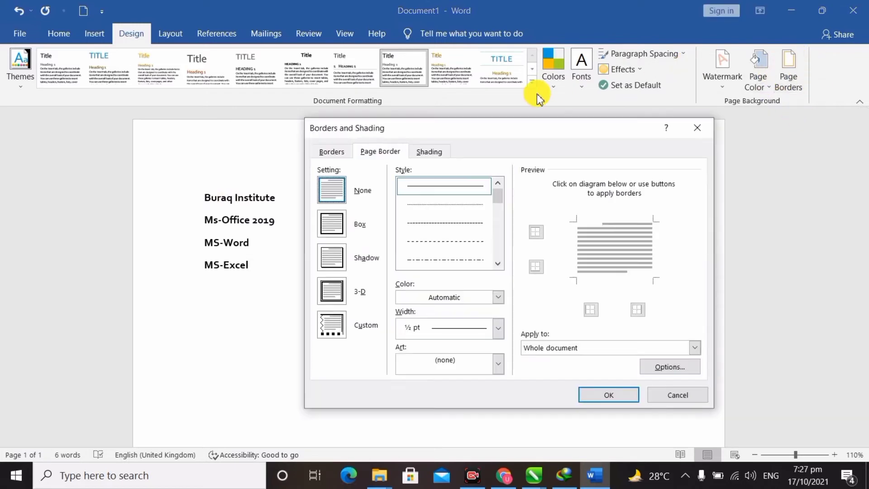
{"action": "left_click", "coordinate": [317, 153]}
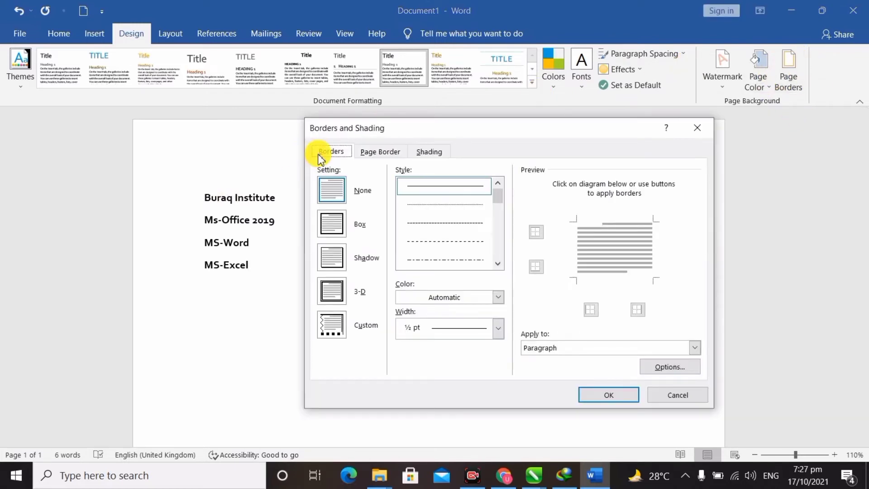
{"action": "left_click", "coordinate": [595, 348]}
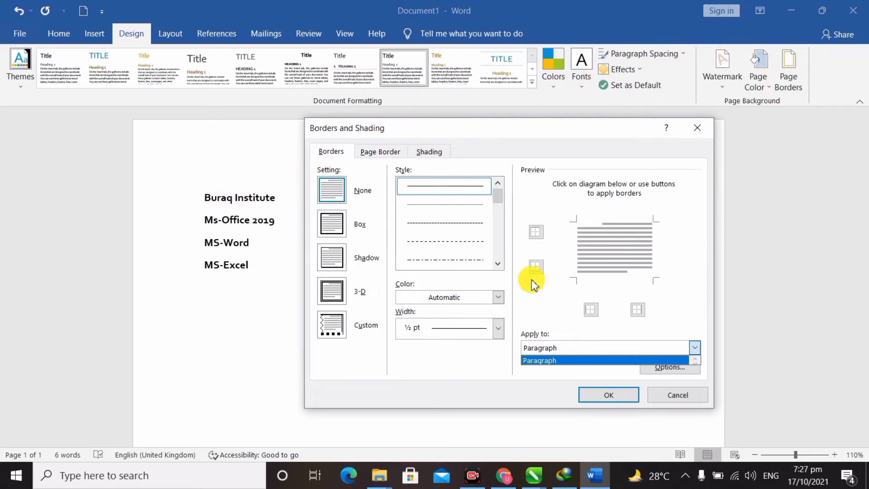
{"action": "left_click", "coordinate": [573, 351]}
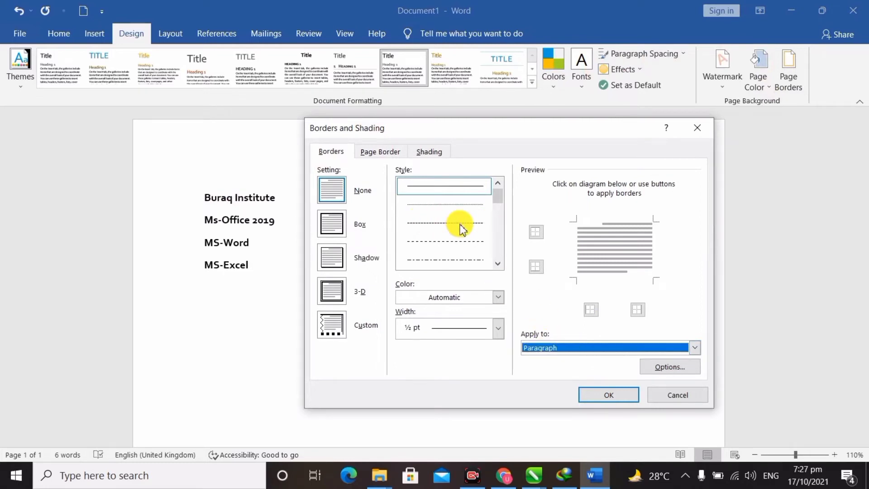
{"action": "left_click", "coordinate": [497, 264]}
{"action": "left_click", "coordinate": [498, 265]}
{"action": "left_click", "coordinate": [498, 265]}
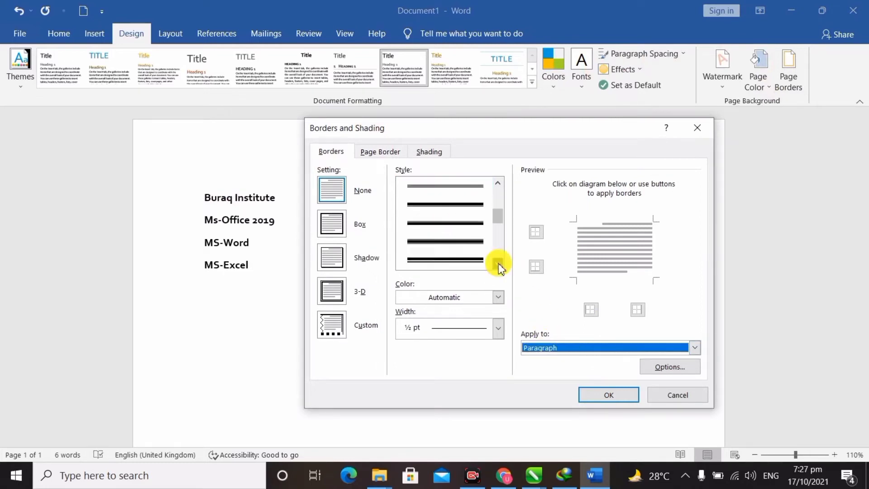
{"action": "left_click", "coordinate": [498, 265]}
{"action": "left_click", "coordinate": [498, 265]}
{"action": "left_click", "coordinate": [499, 264]}
{"action": "left_click", "coordinate": [499, 264]}
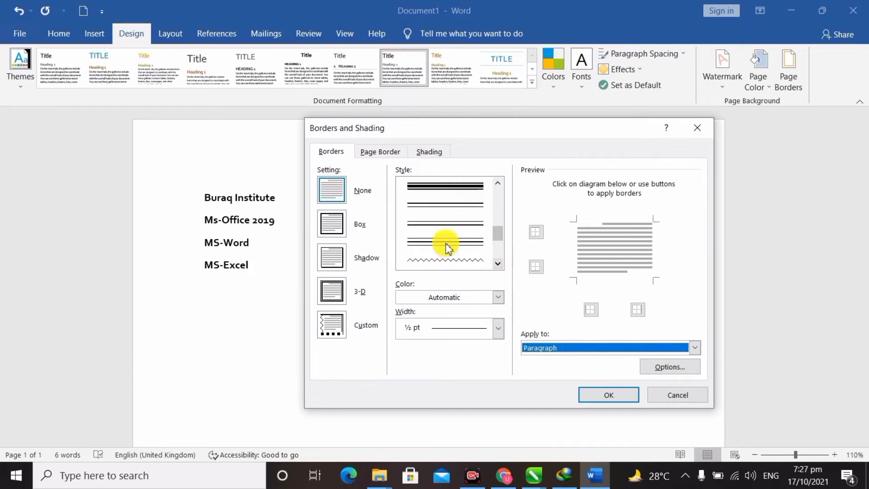
{"action": "left_click", "coordinate": [465, 185]}
- Try a dark green, 2 ¼ pt box border on the MS-Excel paragraph, and undo it
{"action": "left_click", "coordinate": [465, 300]}
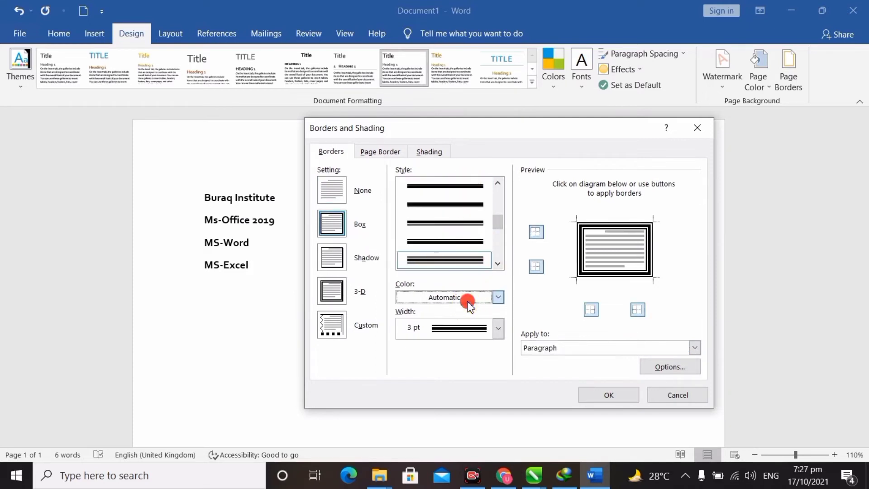
{"action": "left_click", "coordinate": [490, 343]}
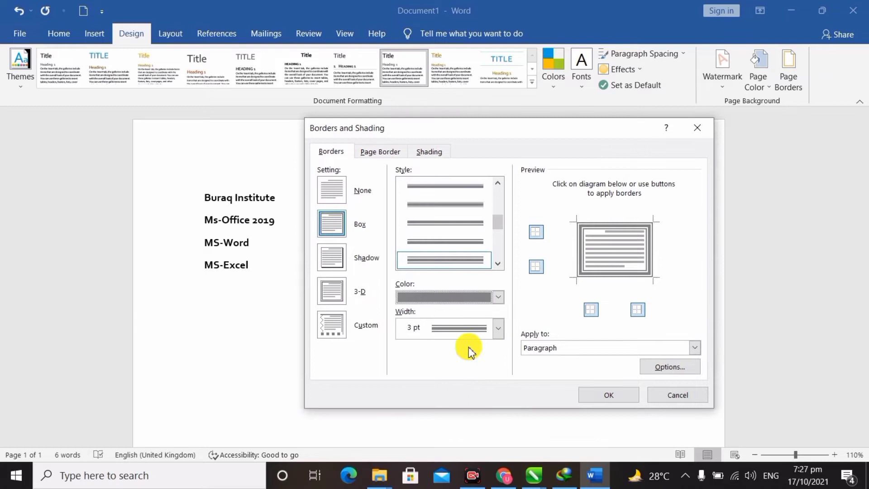
{"action": "left_click", "coordinate": [498, 298]}
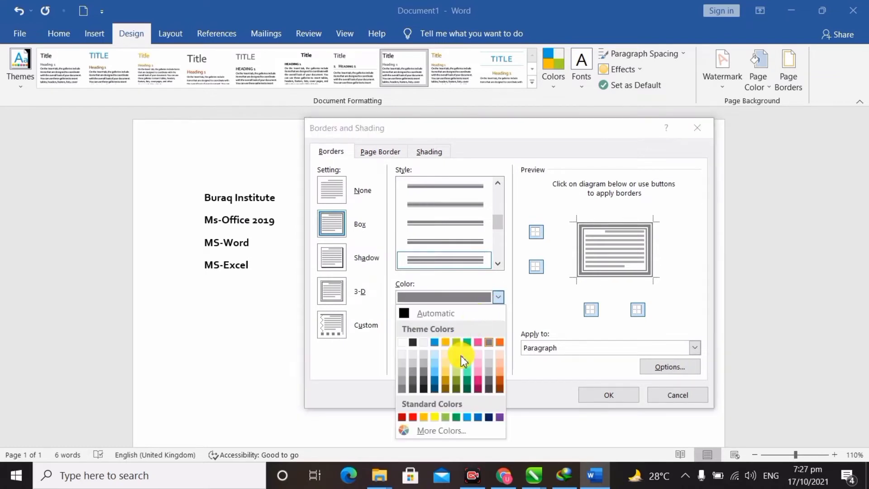
{"action": "left_click", "coordinate": [466, 382]}
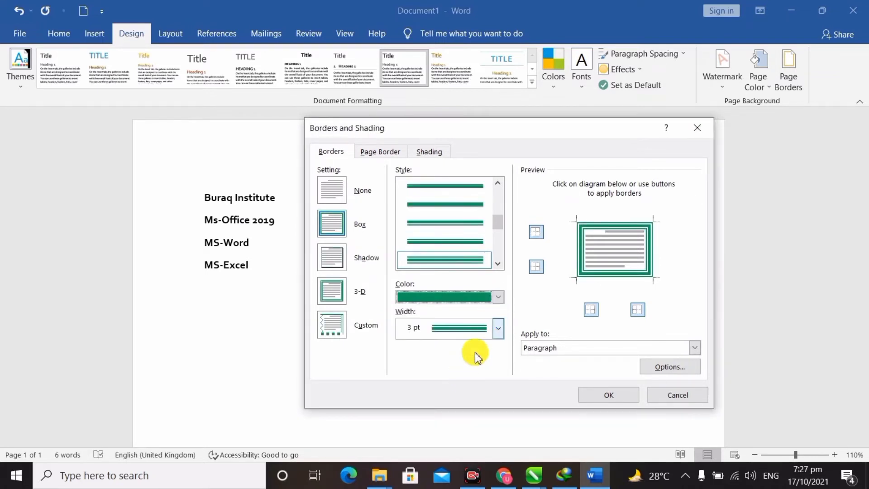
{"action": "left_click", "coordinate": [497, 329]}
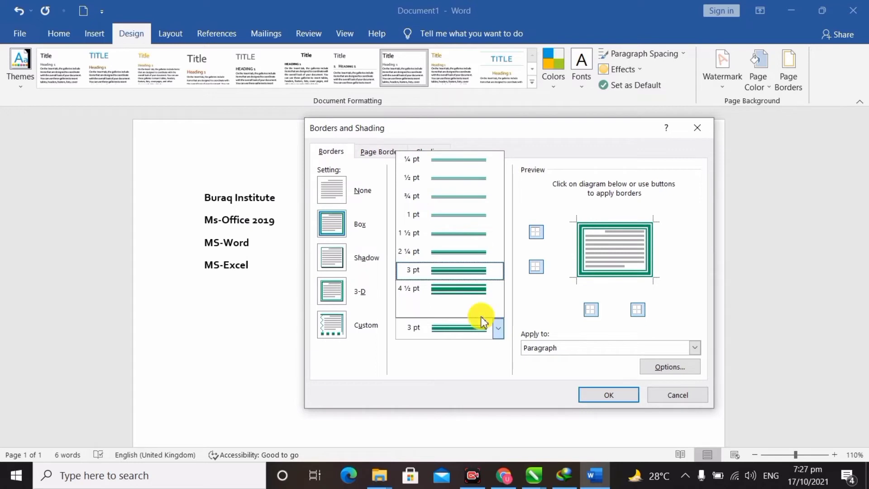
{"action": "left_click", "coordinate": [469, 251]}
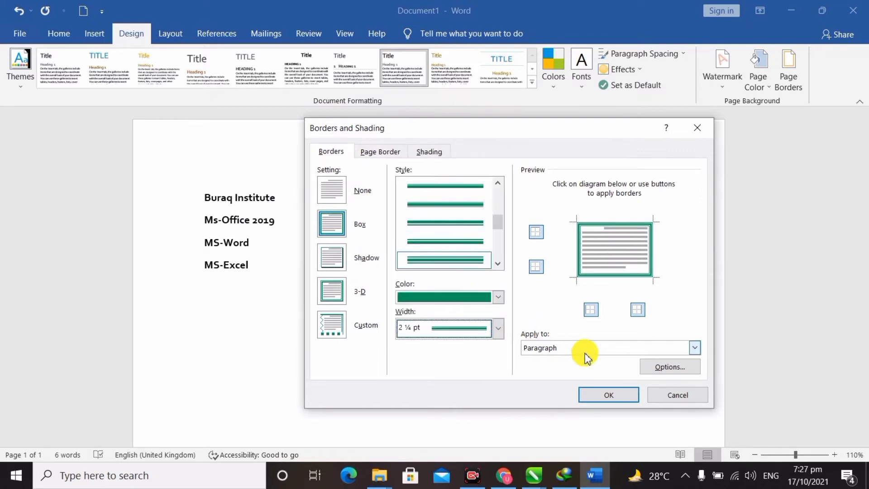
{"action": "left_click", "coordinate": [613, 400]}
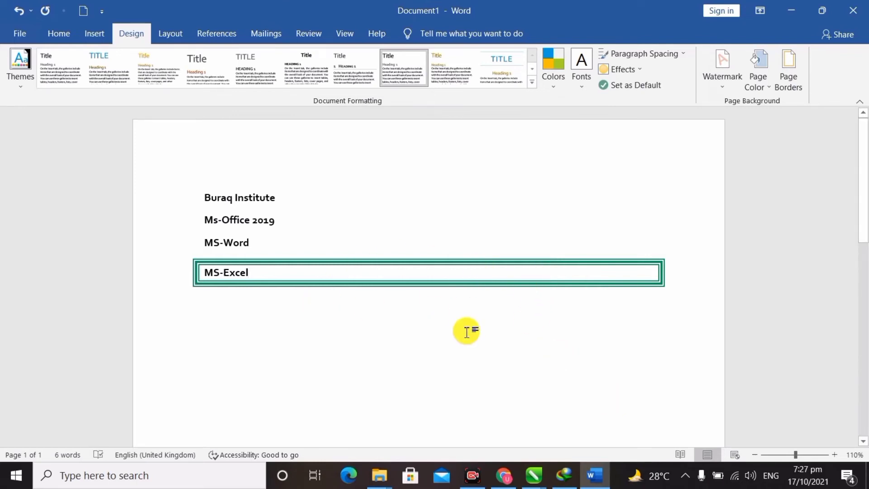
{"action": "key", "text": "ctrl+z"}
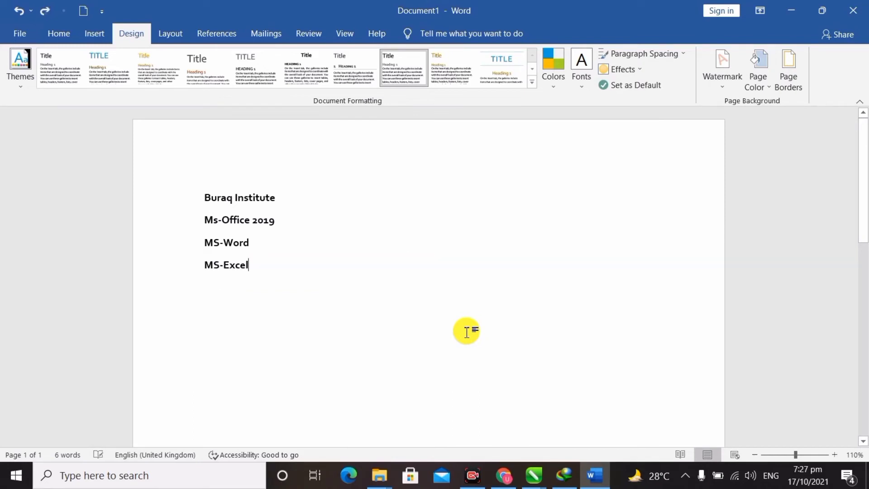
- Select all four lines and choose a 3 pt thick-thin line style for a box border applied to Paragraph
{"action": "key", "text": "ctrl+a"}
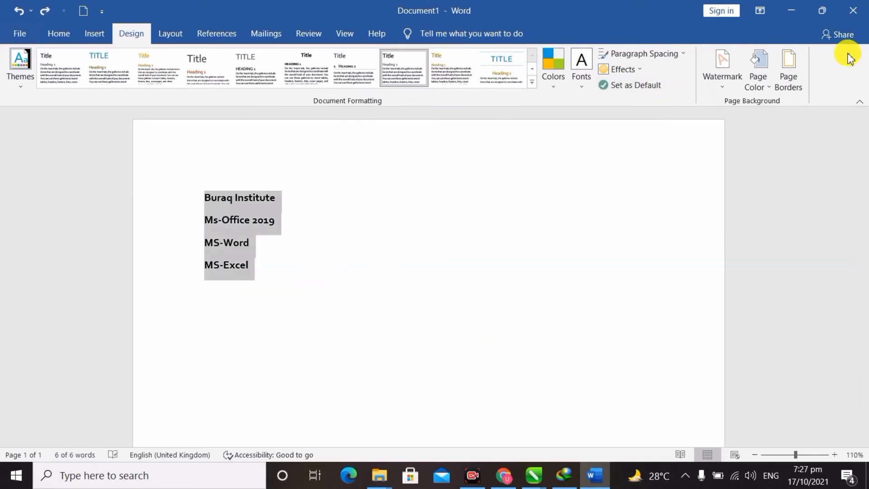
{"action": "left_click", "coordinate": [788, 73]}
{"action": "left_click", "coordinate": [341, 150]}
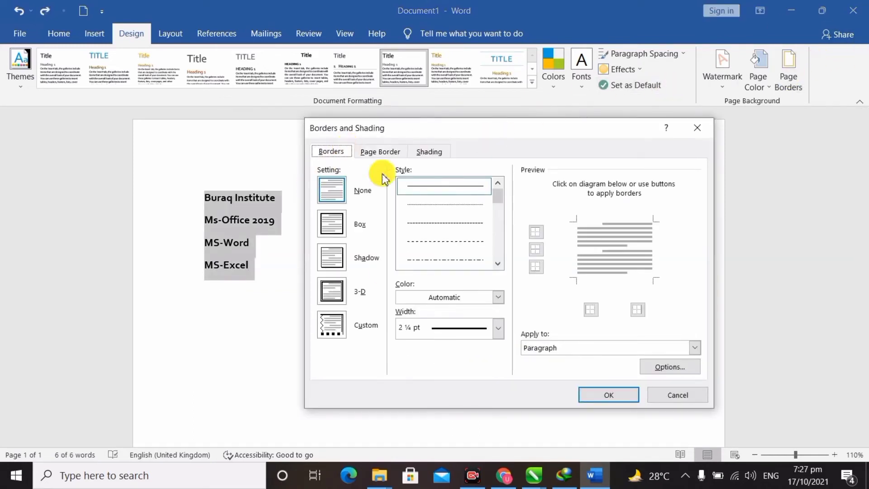
{"action": "left_click", "coordinate": [480, 247]}
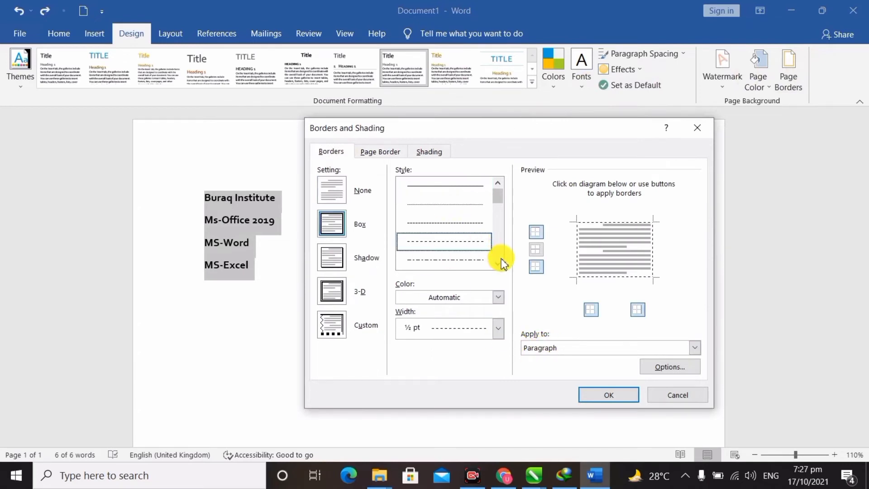
{"action": "left_click", "coordinate": [498, 264]}
{"action": "left_click", "coordinate": [498, 264]}
{"action": "left_click", "coordinate": [497, 264]}
{"action": "left_click", "coordinate": [498, 264]}
{"action": "left_click", "coordinate": [464, 259]}
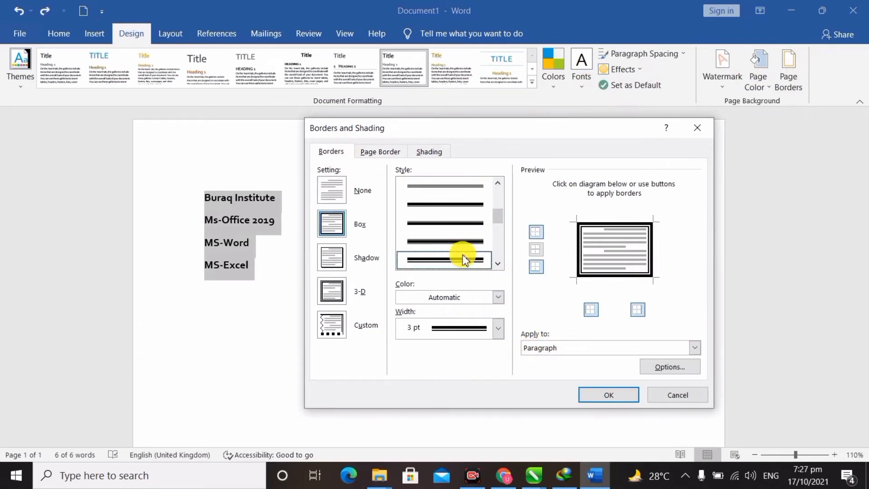
- Color the paragraph border gray and apply it around the four lines
{"action": "left_click", "coordinate": [472, 297]}
{"action": "left_click", "coordinate": [488, 341]}
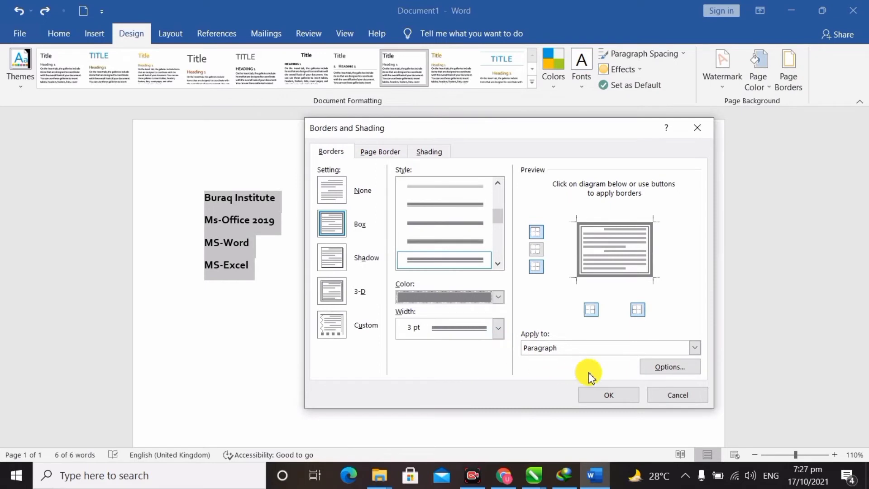
{"action": "left_click", "coordinate": [610, 395]}
{"action": "left_click", "coordinate": [433, 360]}
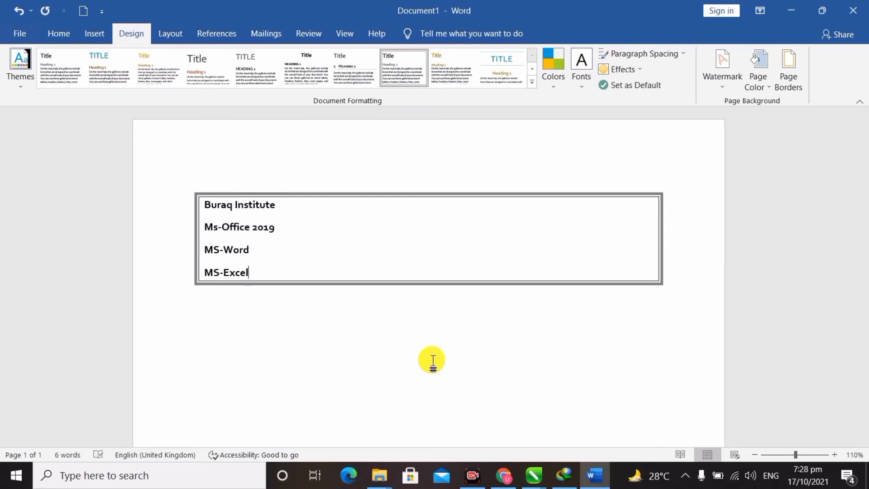
- Remove the box border around the four paragraphs using the None setting applied to Paragraph
{"action": "left_click", "coordinate": [800, 67]}
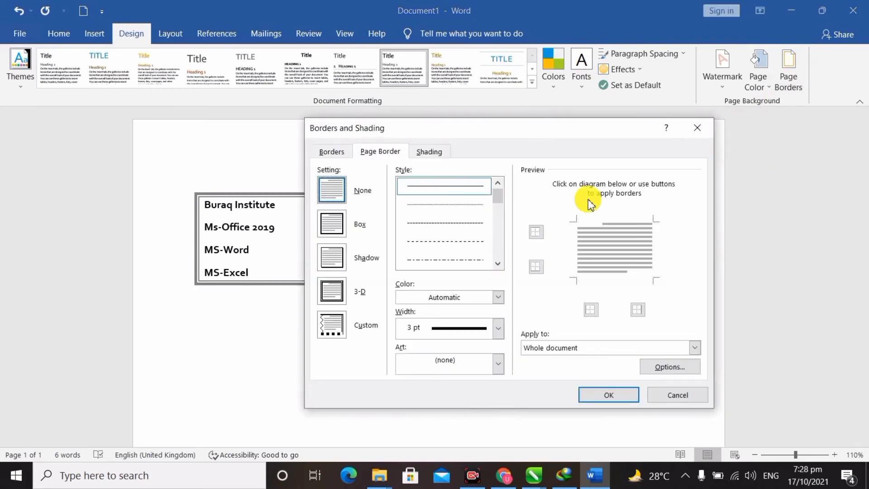
{"action": "left_click", "coordinate": [330, 151]}
{"action": "left_click", "coordinate": [331, 189]}
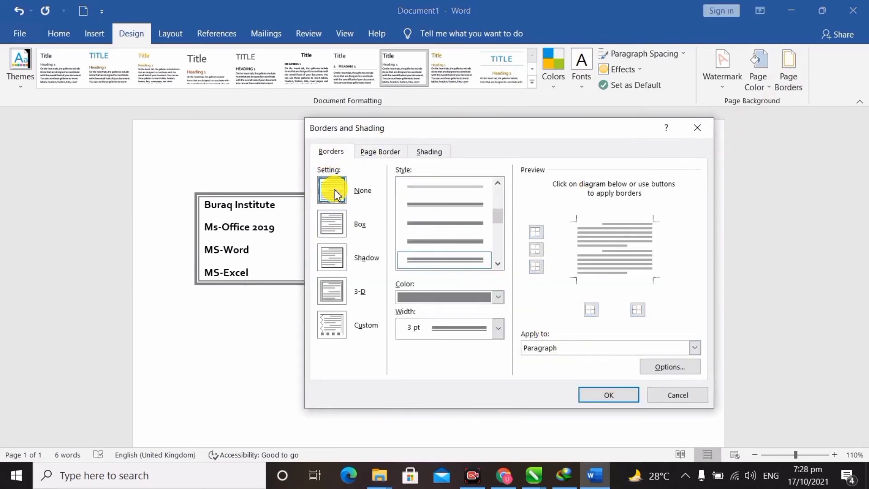
{"action": "left_click", "coordinate": [615, 398]}
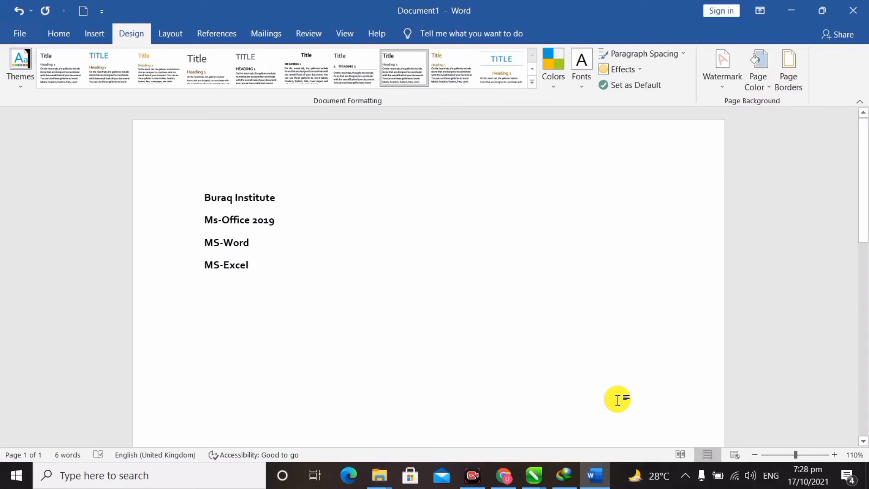
{"action": "left_click", "coordinate": [786, 87]}
{"action": "left_click", "coordinate": [697, 128]}
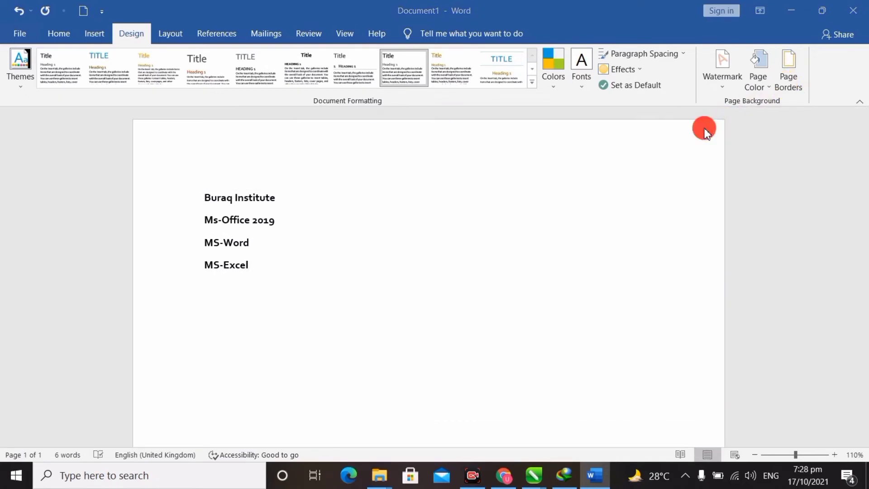
{"action": "scroll", "coordinate": [520, 225], "scroll_direction": "down", "scroll_amount": 3}
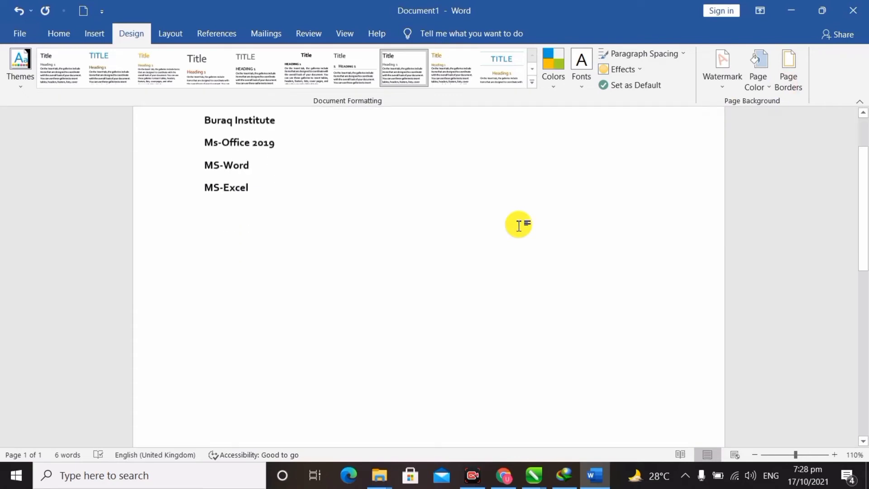
- Start a box page border for the whole document and choose the thick shaded-band line style near the end of the style list
{"action": "scroll", "coordinate": [520, 224], "scroll_direction": "up", "scroll_amount": 2}
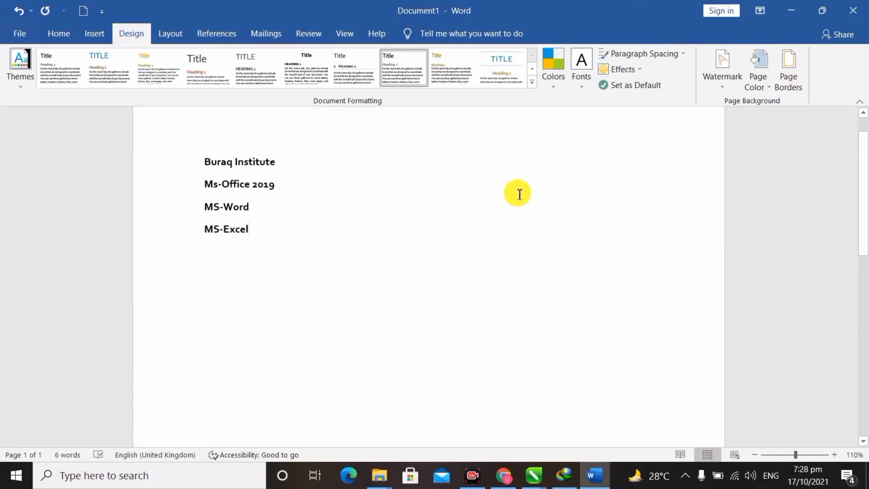
{"action": "scroll", "coordinate": [519, 191], "scroll_direction": "up", "scroll_amount": 2}
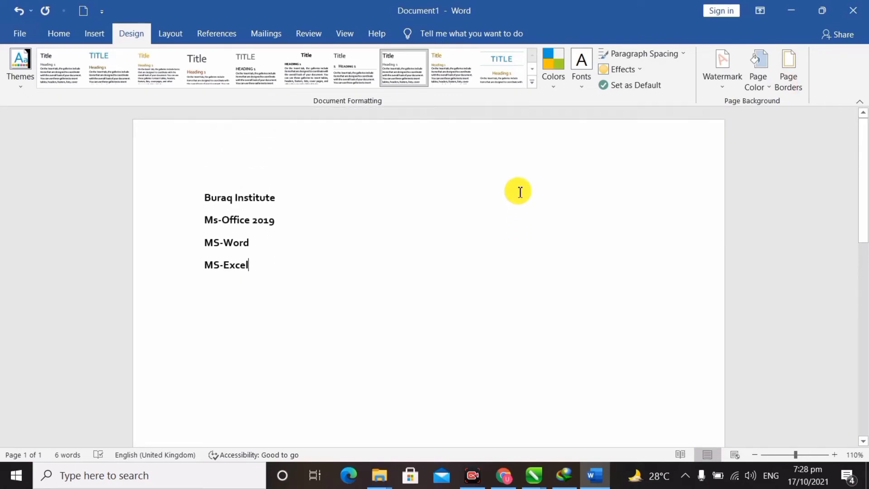
{"action": "scroll", "coordinate": [187, 333], "scroll_direction": "down", "scroll_amount": 3}
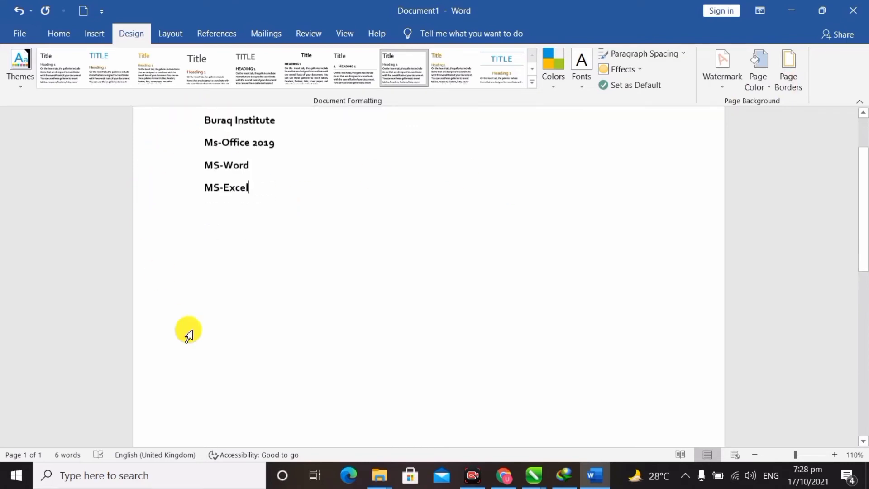
{"action": "scroll", "coordinate": [428, 239], "scroll_direction": "up", "scroll_amount": 3}
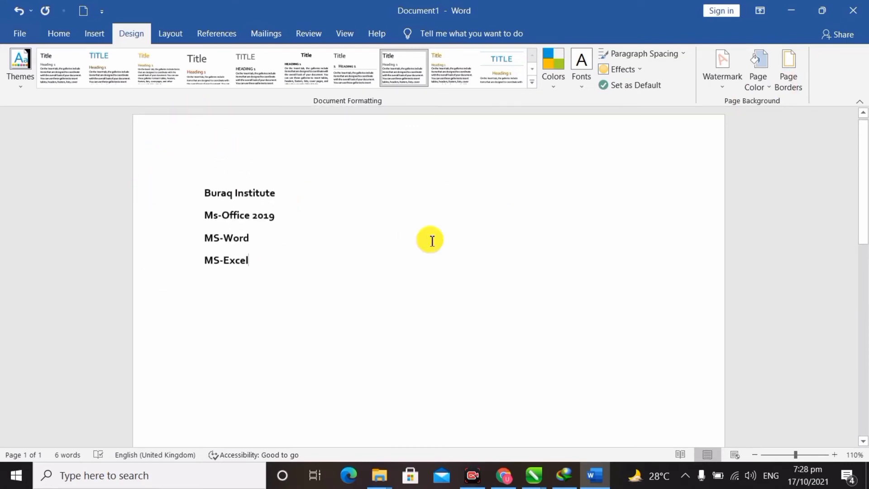
{"action": "left_click", "coordinate": [800, 86]}
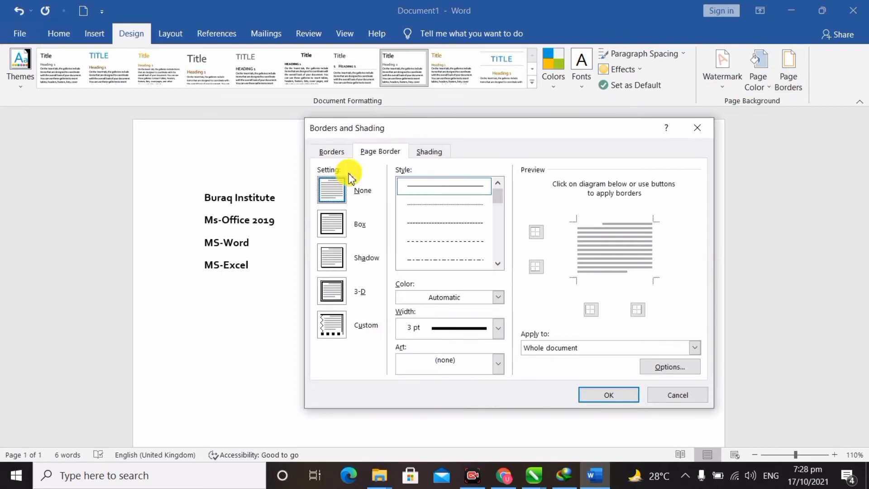
{"action": "left_click", "coordinate": [373, 156]}
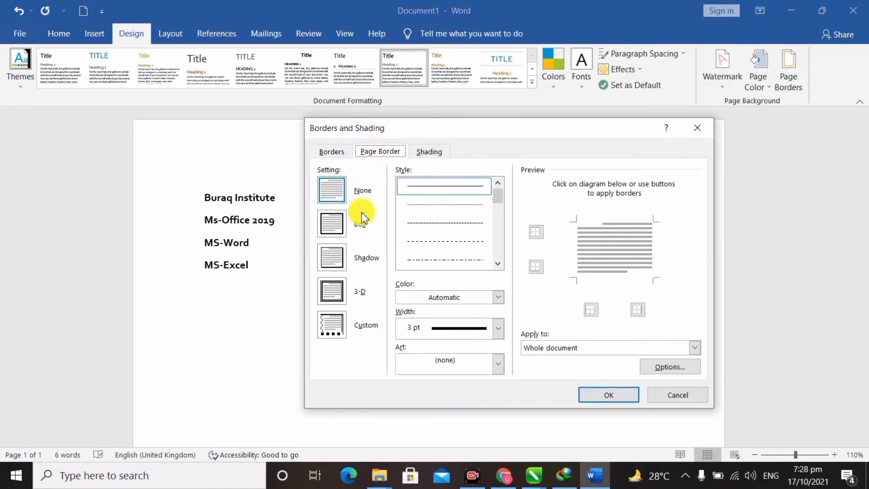
{"action": "left_click", "coordinate": [498, 264]}
{"action": "left_click", "coordinate": [498, 264]}
{"action": "left_click", "coordinate": [497, 264]}
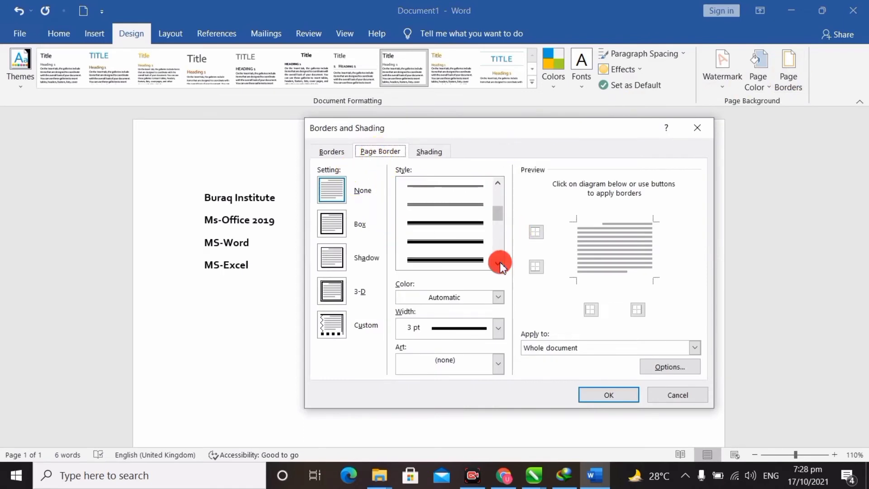
{"action": "left_click", "coordinate": [498, 264]}
{"action": "left_click", "coordinate": [498, 263]}
{"action": "left_click", "coordinate": [498, 263]}
{"action": "left_click", "coordinate": [498, 264]}
{"action": "left_click", "coordinate": [498, 263]}
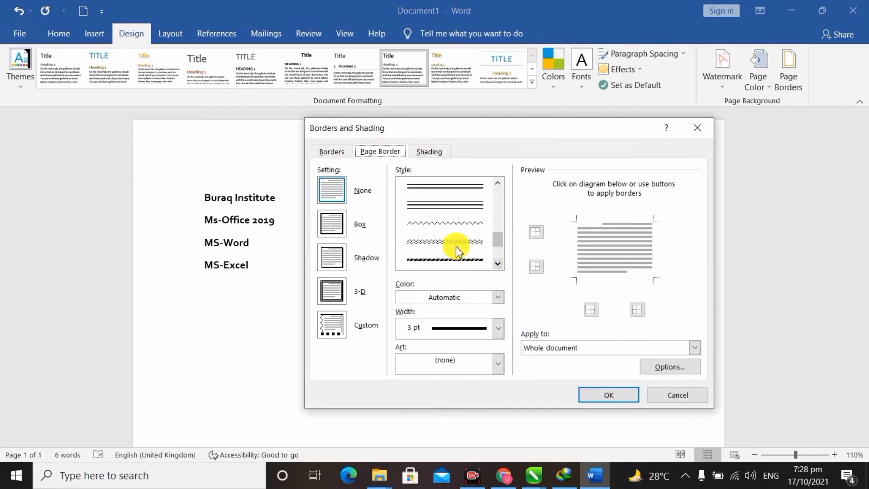
{"action": "left_click", "coordinate": [498, 263]}
{"action": "left_click", "coordinate": [498, 263]}
{"action": "left_click", "coordinate": [454, 227]}
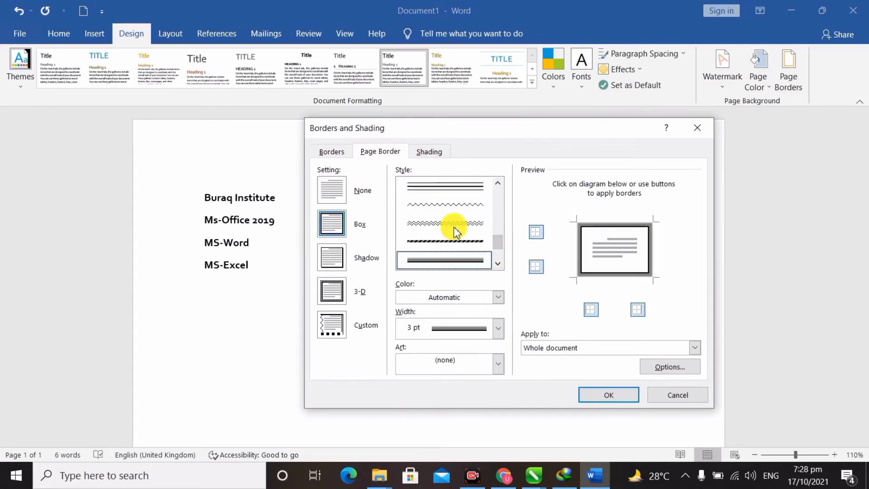
- Set the page border width to 3 pt and its color to dark orange, apply it, and check it down the page
{"action": "left_click", "coordinate": [488, 333]}
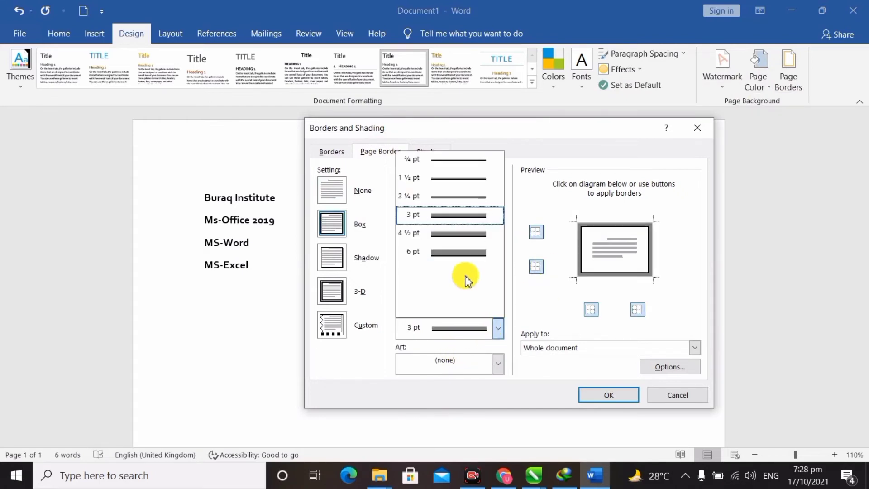
{"action": "left_click", "coordinate": [474, 213]}
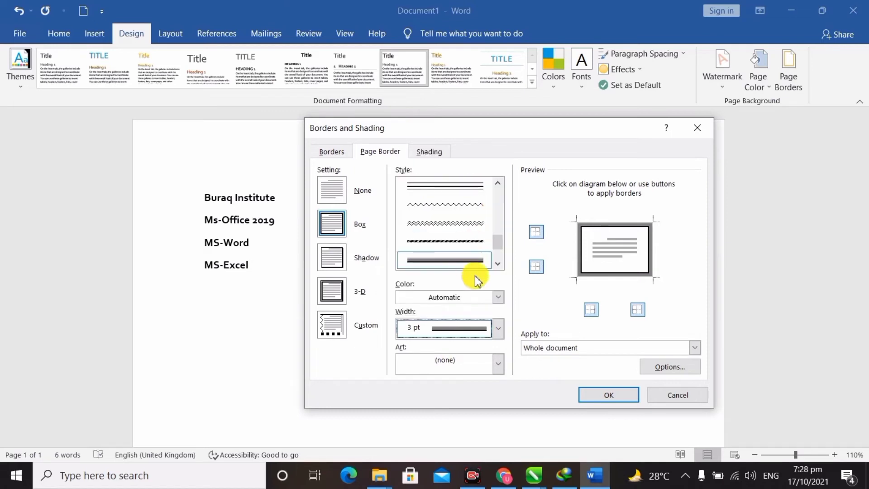
{"action": "left_click", "coordinate": [485, 297]}
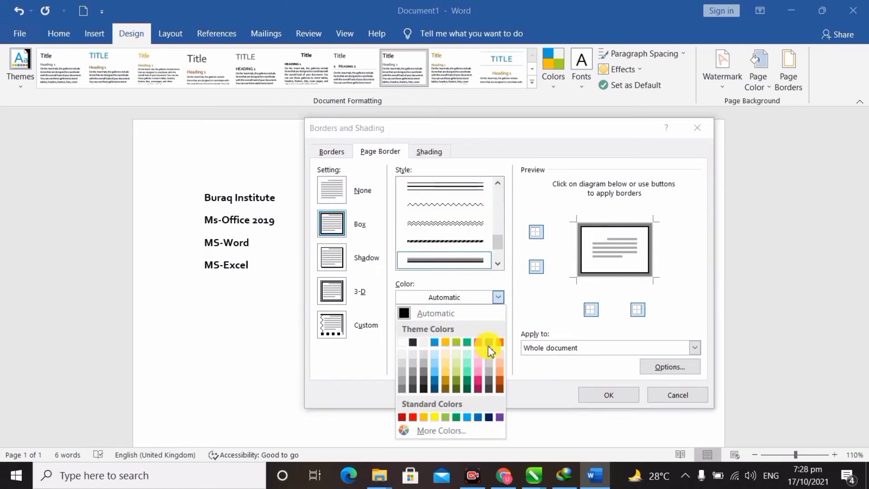
{"action": "left_click", "coordinate": [500, 381]}
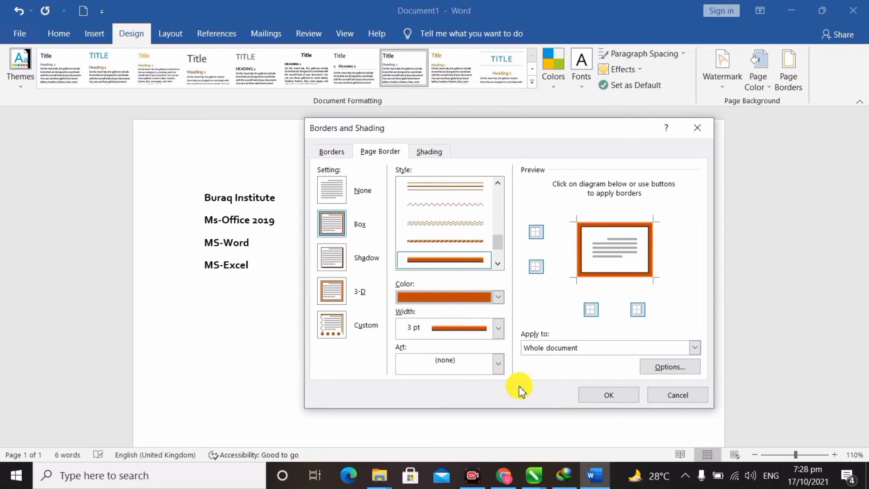
{"action": "left_click", "coordinate": [608, 395]}
{"action": "scroll", "coordinate": [614, 397], "scroll_direction": "down", "scroll_amount": 7}
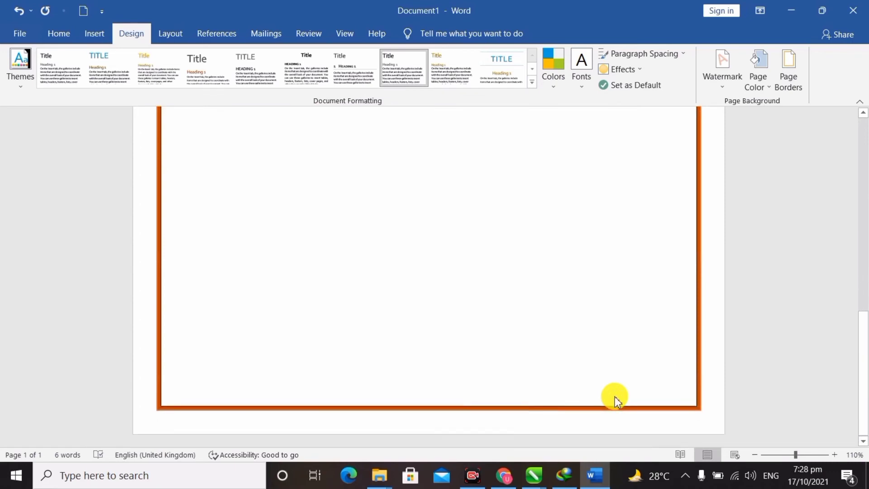
{"action": "scroll", "coordinate": [614, 396], "scroll_direction": "up", "scroll_amount": 2}
{"action": "scroll", "coordinate": [538, 180], "scroll_direction": "up", "scroll_amount": 5}
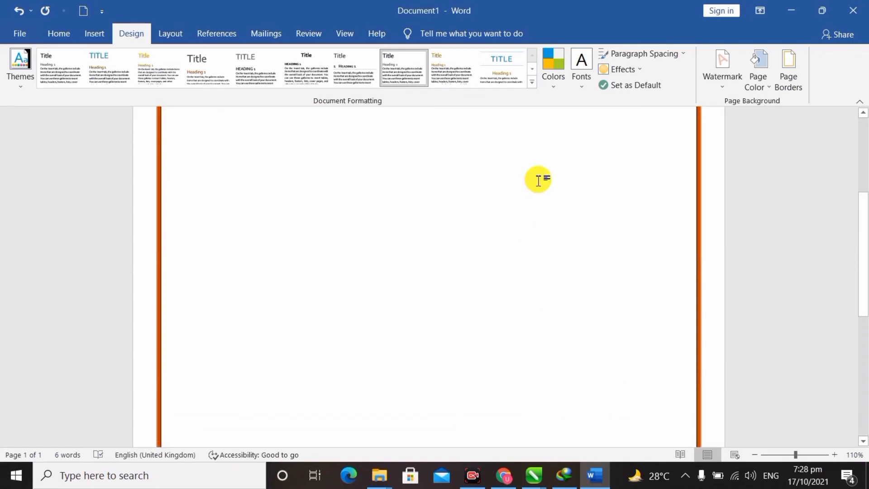
- Add empty paragraphs below MS-Excel until the document extends onto a third page, and review the border on every page
{"action": "key", "text": "Return"}
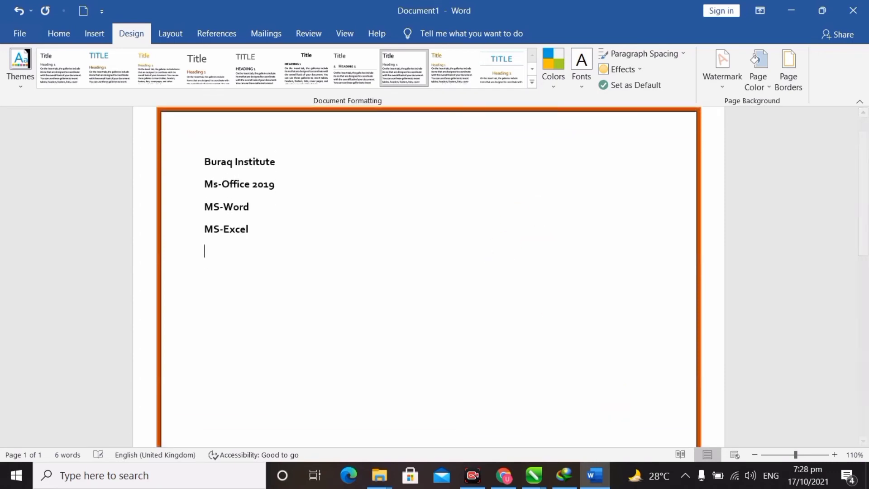
{"action": "key", "text": "Return"}
{"action": "key", "text": "Return"}
{"action": "key", "text": "Return"}
{"action": "key", "text": "Return"}
{"action": "key", "text": "Return"}
{"action": "key", "text": "Return"}
{"action": "key", "text": "Return"}
{"action": "key", "text": "Return"}
{"action": "key", "text": "Return"}
{"action": "key", "text": "Return"}
{"action": "key", "text": "Return"}
{"action": "key", "text": "Return"}
{"action": "key", "text": "Return"}
{"action": "key", "text": "Return"}
{"action": "key", "text": "Return"}
{"action": "key", "text": "Return"}
{"action": "key", "text": "Return"}
{"action": "key", "text": "Return"}
{"action": "key", "text": "Return"}
{"action": "key", "text": "Return"}
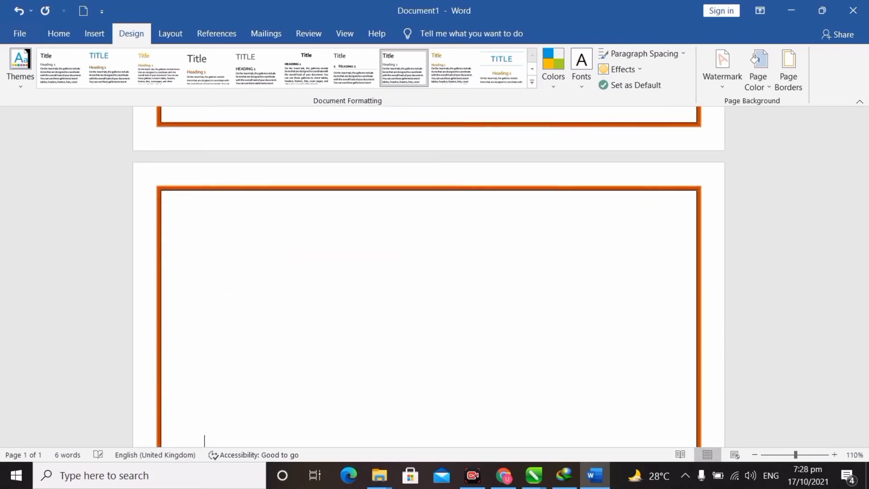
{"action": "key", "text": "Return"}
{"action": "key", "text": "Return"}
{"action": "key", "text": "Return"}
{"action": "key", "text": "Return"}
{"action": "key", "text": "Return"}
{"action": "key", "text": "Return"}
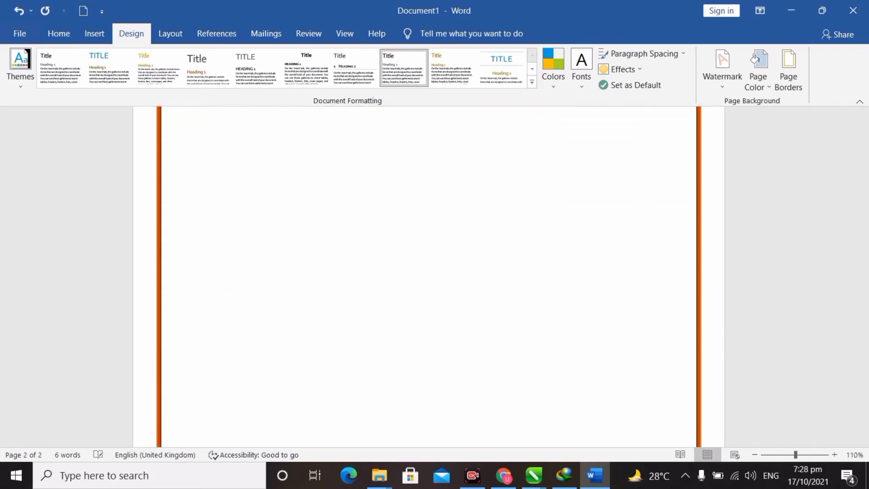
{"action": "key", "text": "Return"}
{"action": "key", "text": "Return"}
{"action": "key", "text": "Return"}
{"action": "key", "text": "Return"}
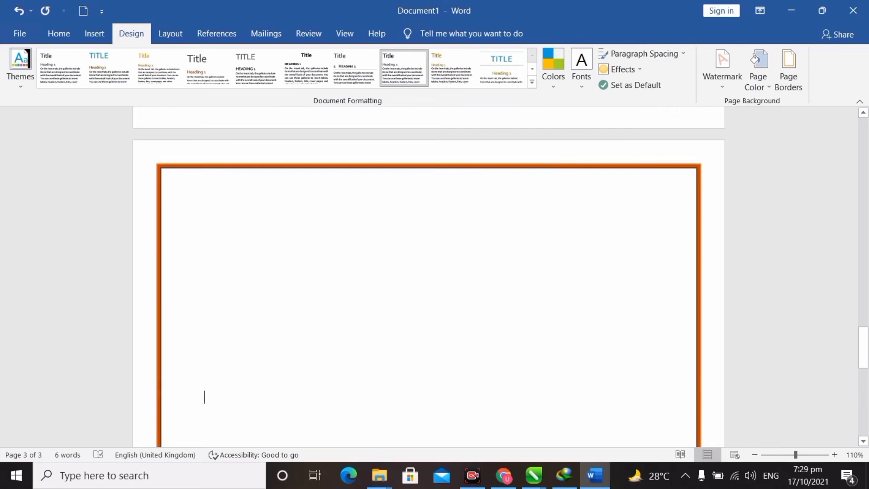
{"action": "scroll", "coordinate": [428, 276], "scroll_direction": "up", "scroll_amount": 15}
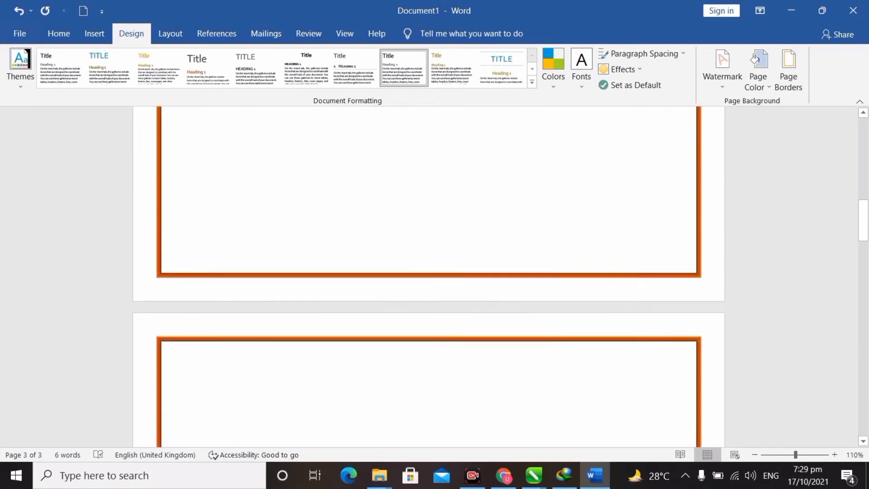
{"action": "scroll", "coordinate": [428, 276], "scroll_direction": "up", "scroll_amount": 10}
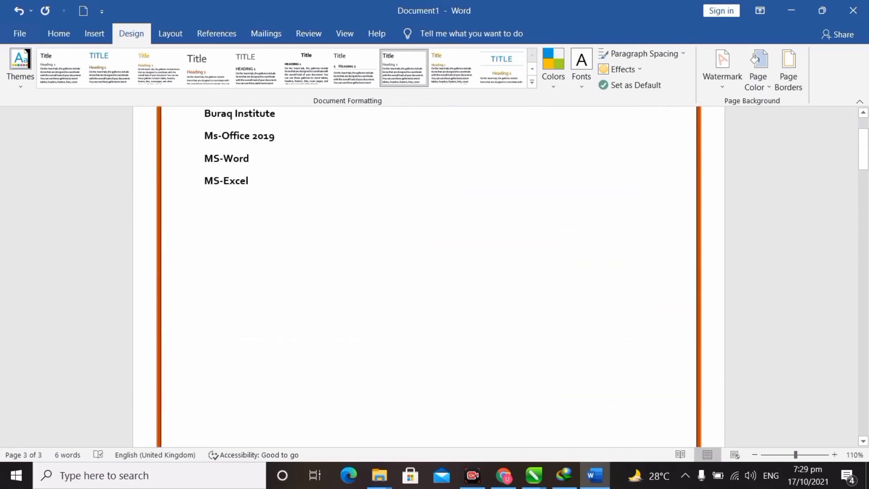
{"action": "scroll", "coordinate": [588, 301], "scroll_direction": "up", "scroll_amount": 5}
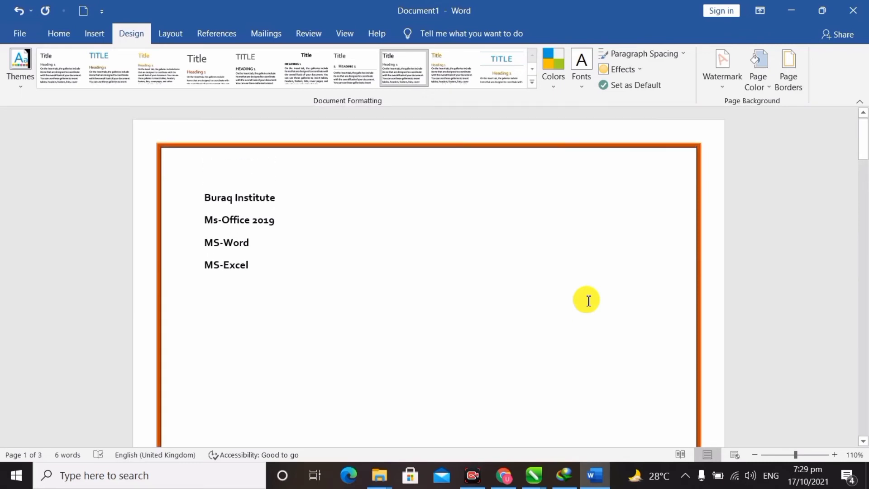
- Remove the orange page border from the whole document using the None setting
{"action": "left_click", "coordinate": [789, 68]}
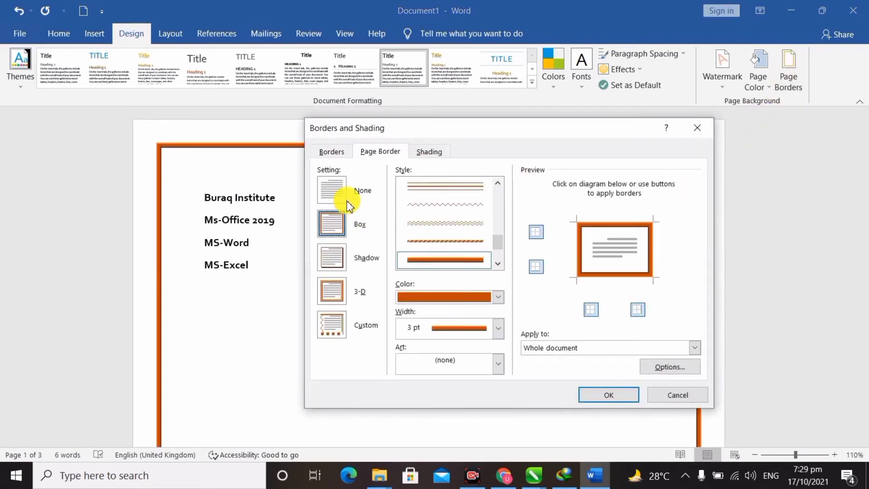
{"action": "left_click", "coordinate": [336, 190]}
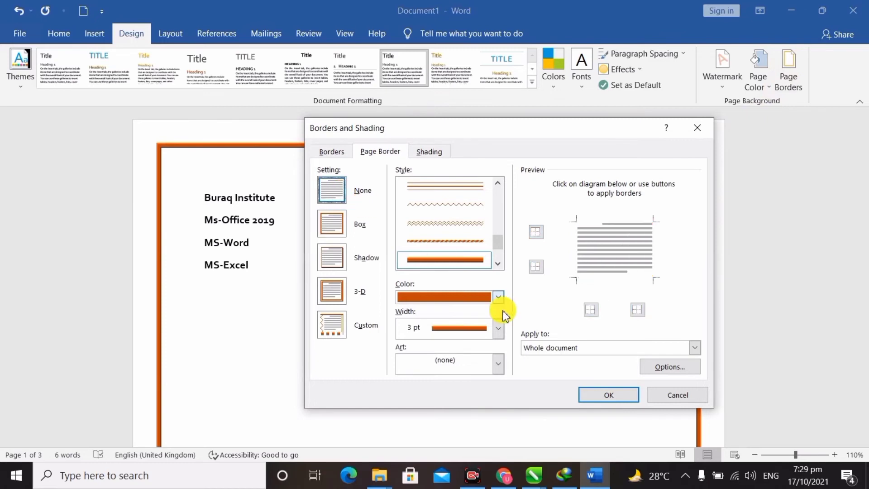
{"action": "left_click", "coordinate": [612, 395]}
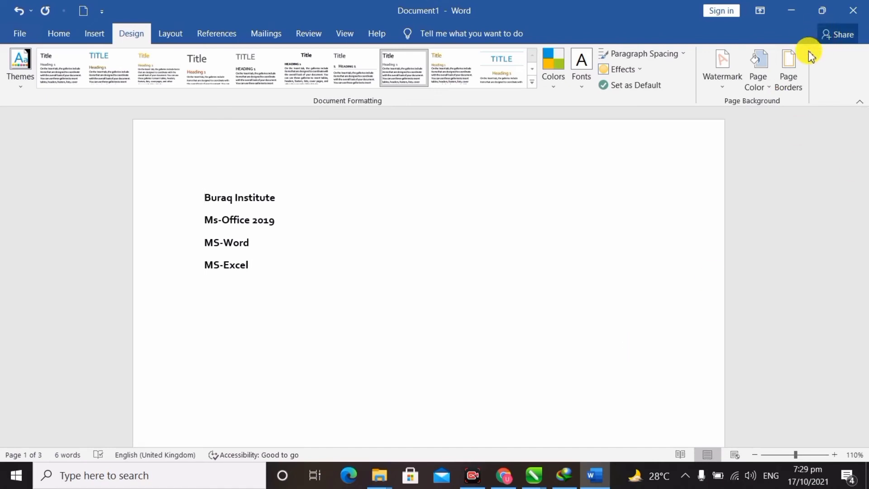
- Choose the outlined yellow stars art as the page border for the whole document
{"action": "left_click", "coordinate": [797, 64]}
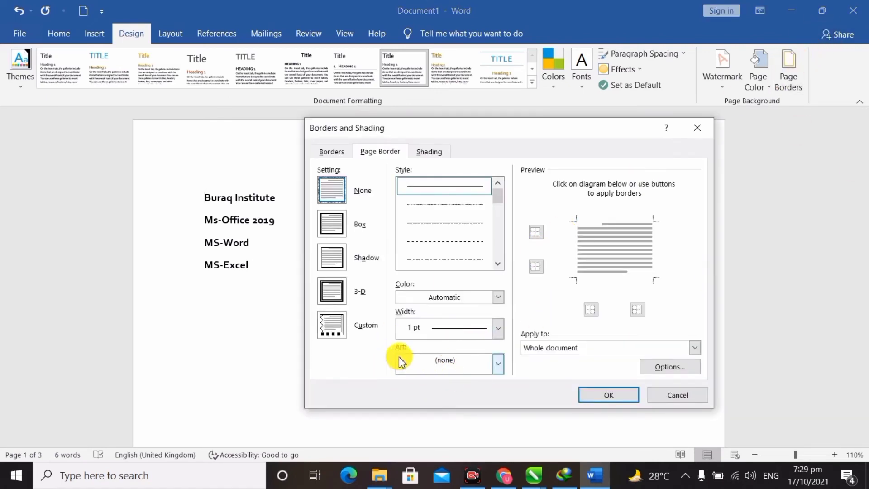
{"action": "left_click", "coordinate": [479, 370]}
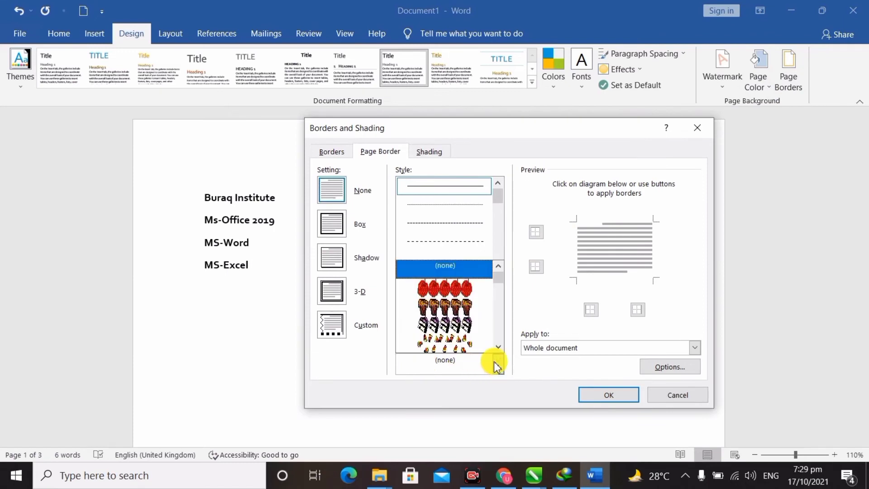
{"action": "scroll", "coordinate": [450, 304], "scroll_direction": "down", "scroll_amount": 5}
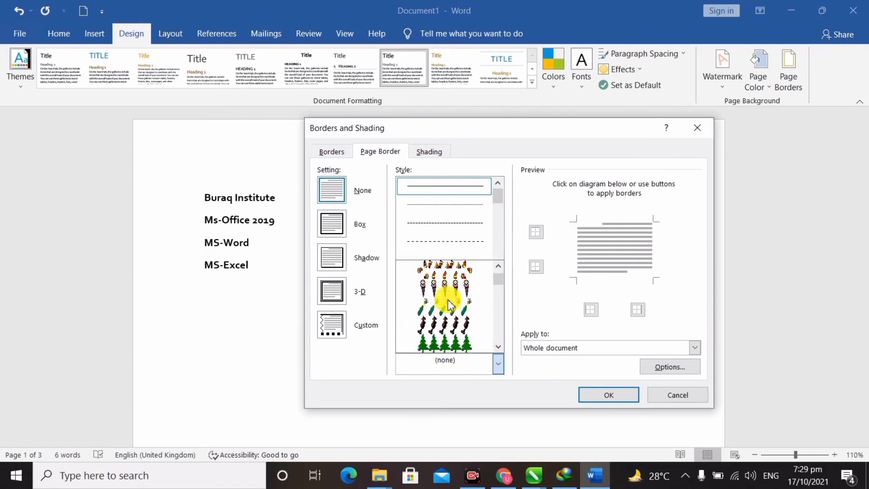
{"action": "scroll", "coordinate": [449, 304], "scroll_direction": "down", "scroll_amount": 6}
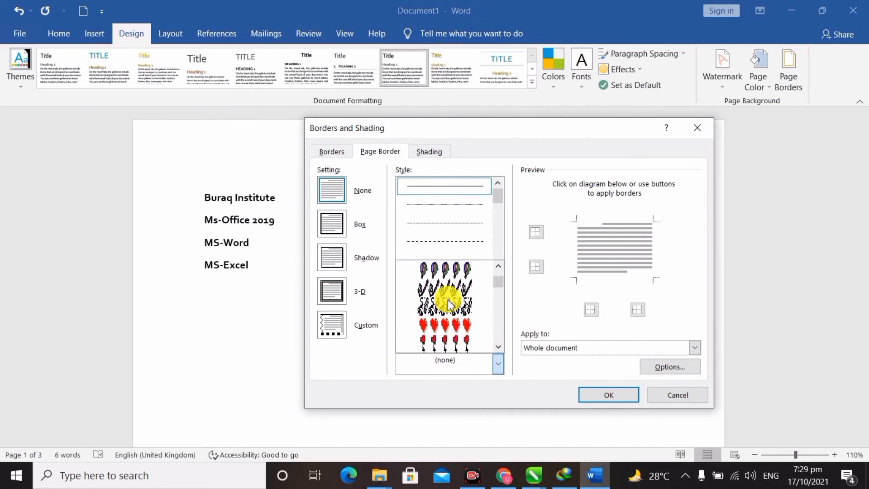
{"action": "scroll", "coordinate": [449, 304], "scroll_direction": "down", "scroll_amount": 3}
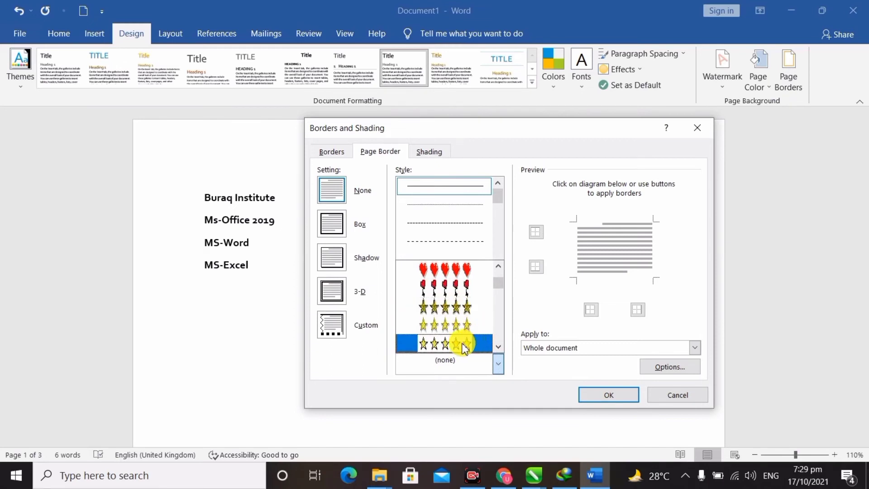
{"action": "left_click", "coordinate": [462, 343]}
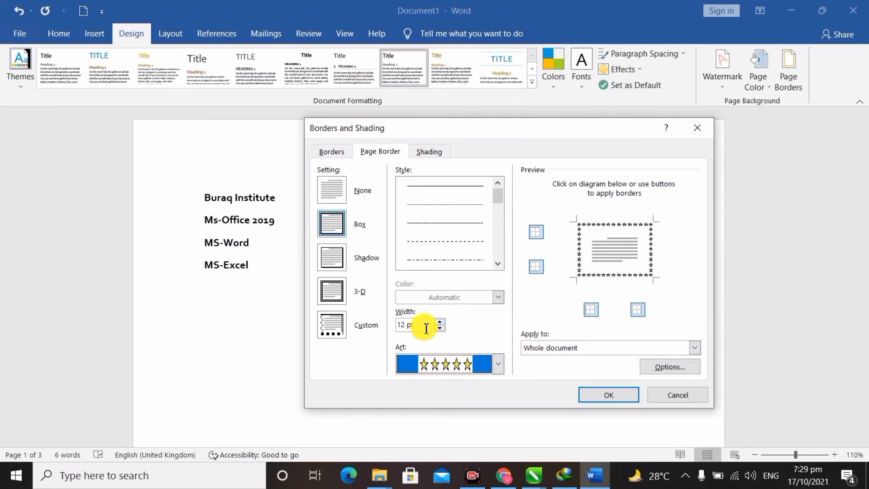
- Set the star border's width to 14 pt, apply it to the whole document, and check it down the page
{"action": "left_click", "coordinate": [441, 321]}
{"action": "left_click", "coordinate": [441, 321]}
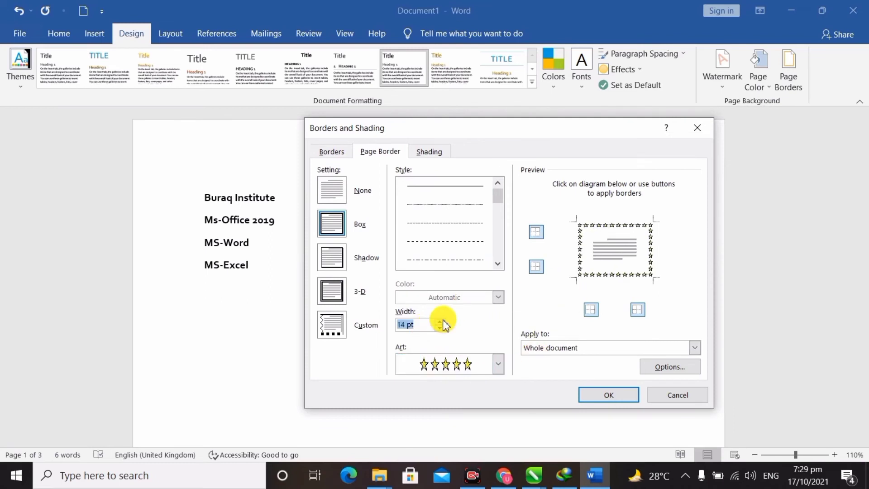
{"action": "left_click", "coordinate": [441, 321]}
{"action": "left_click", "coordinate": [441, 329]}
{"action": "left_click", "coordinate": [440, 329]}
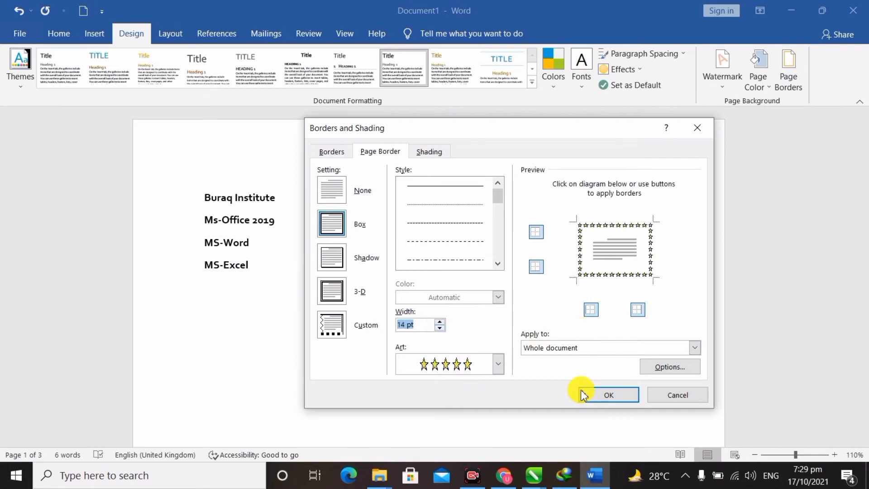
{"action": "left_click", "coordinate": [615, 395]}
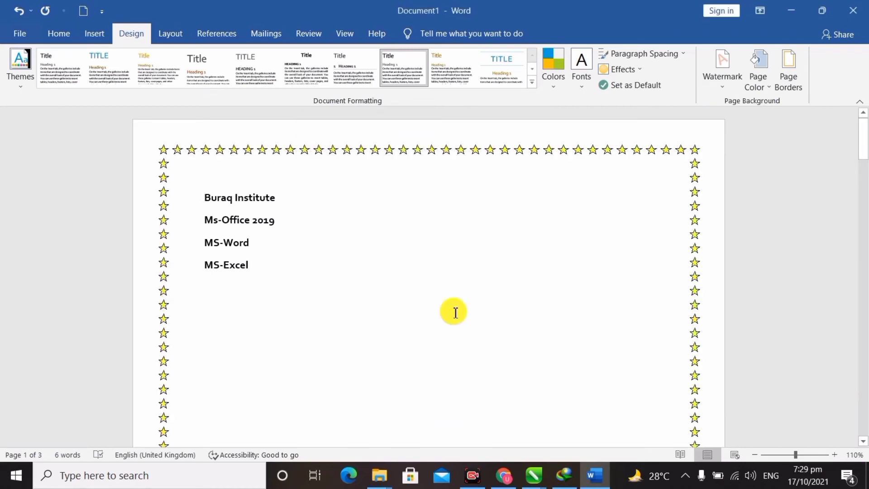
{"action": "scroll", "coordinate": [454, 312], "scroll_direction": "down", "scroll_amount": 5}
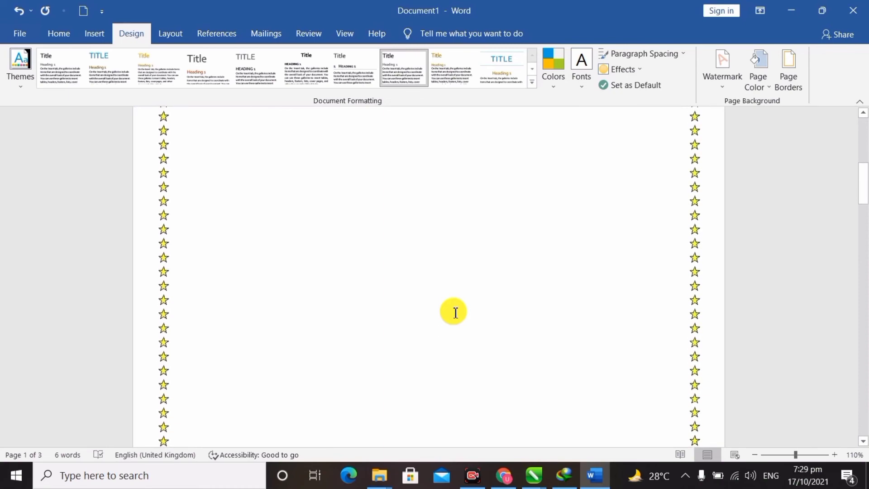
- Review the star border on the following pages, and remove it from the whole document using the None setting
{"action": "scroll", "coordinate": [455, 315], "scroll_direction": "down", "scroll_amount": 8}
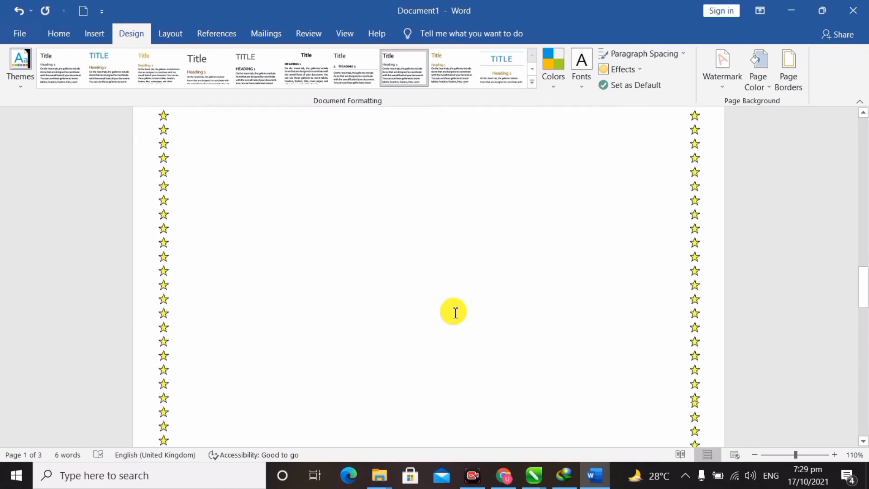
{"action": "scroll", "coordinate": [455, 312], "scroll_direction": "up", "scroll_amount": 12}
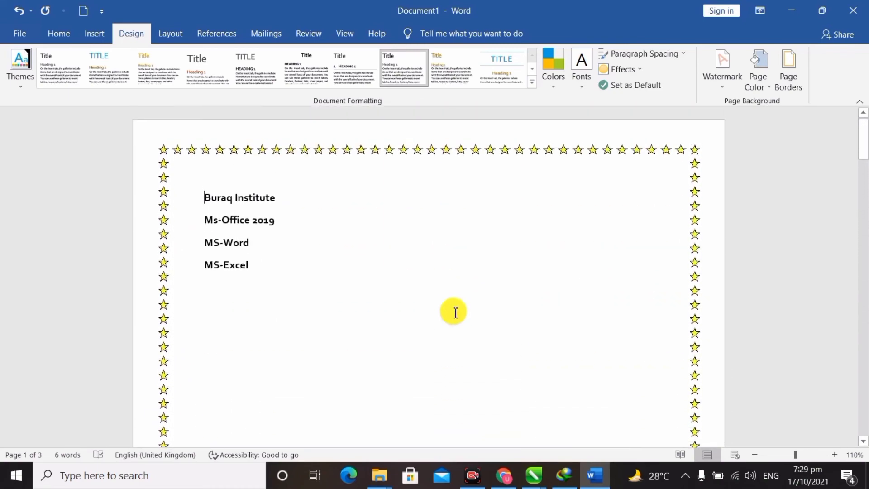
{"action": "left_click", "coordinate": [789, 70]}
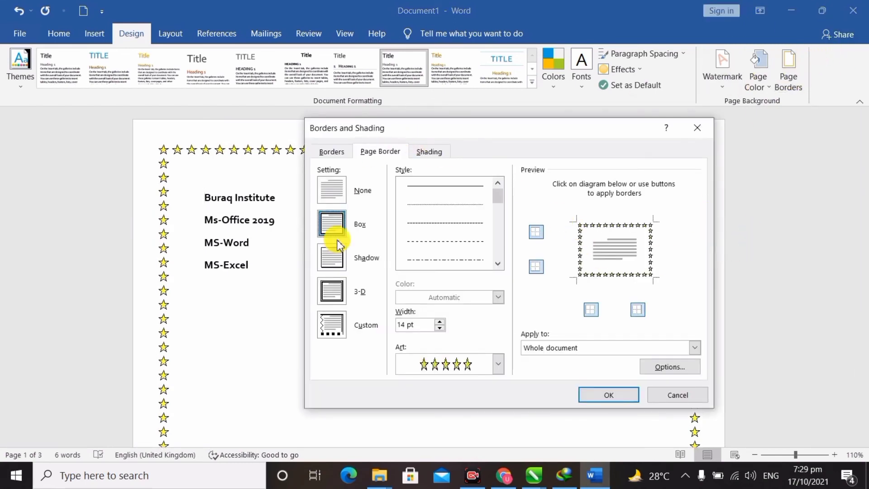
{"action": "left_click", "coordinate": [328, 177]}
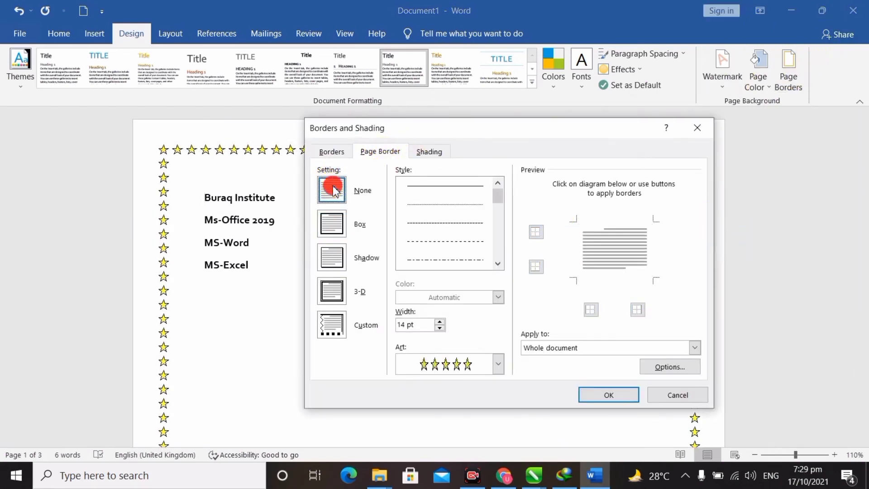
{"action": "left_click", "coordinate": [607, 395]}
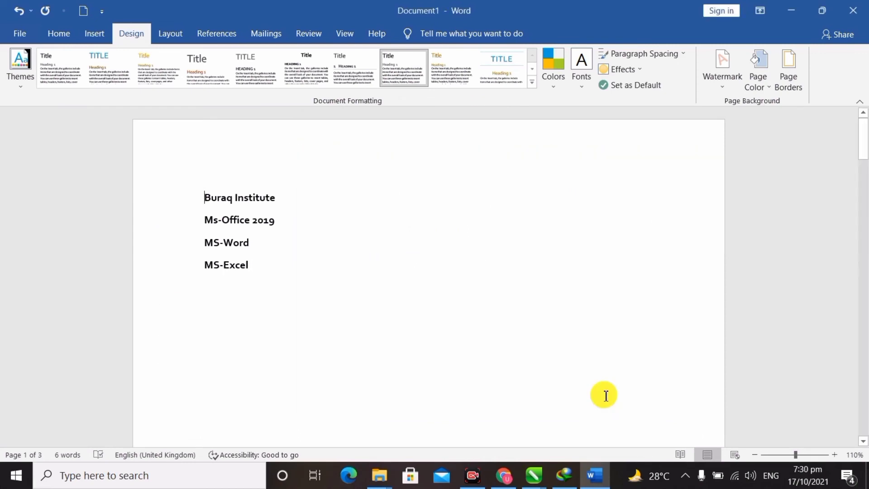
- Apply a dark orange shading fill to the whole Buraq Institute paragraph
{"action": "left_click", "coordinate": [378, 274]}
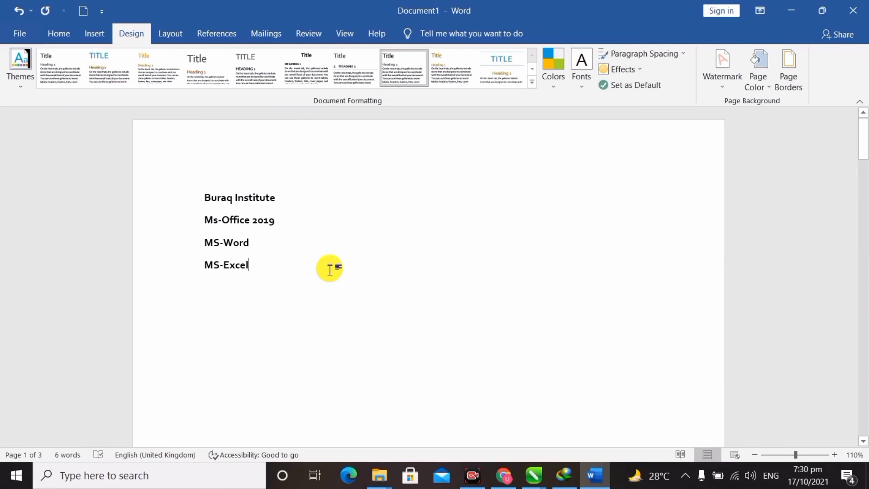
{"action": "left_click_drag", "start_coordinate": [203, 195], "coordinate": [288, 196]}
{"action": "left_click_drag", "start_coordinate": [204, 220], "coordinate": [285, 223]}
{"action": "left_click", "coordinate": [210, 196]}
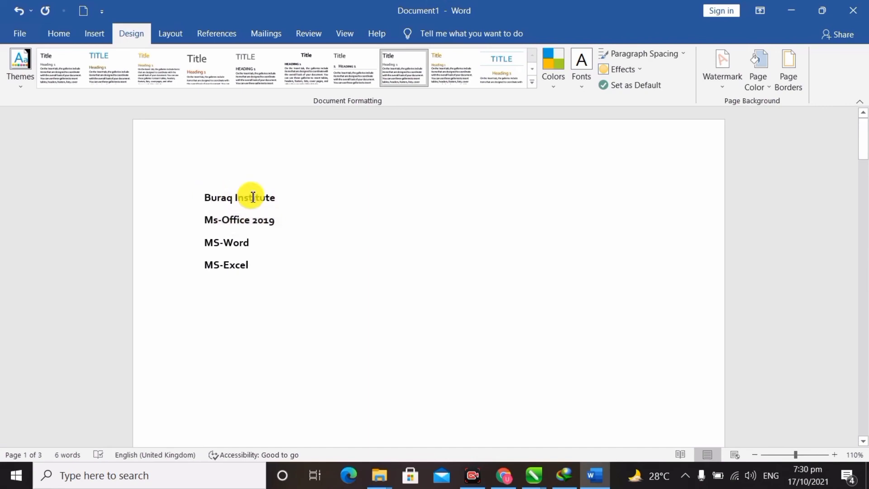
{"action": "left_click_drag", "start_coordinate": [206, 201], "coordinate": [281, 199]}
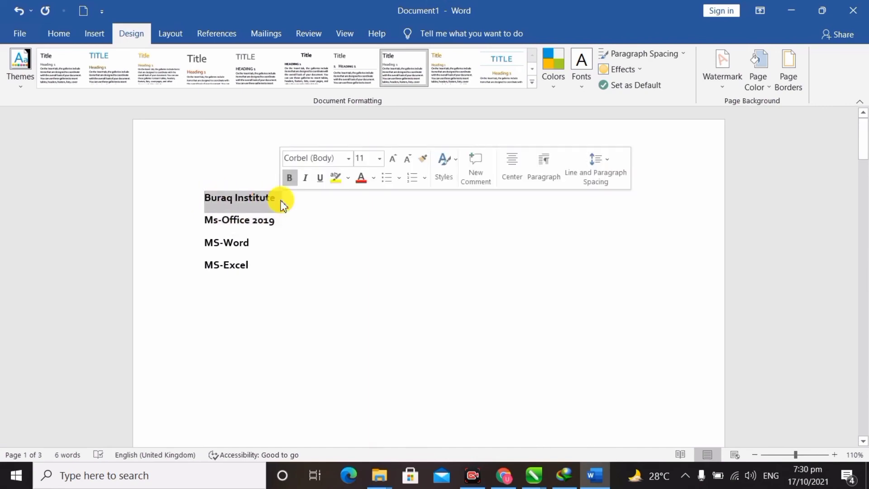
{"action": "left_click", "coordinate": [789, 89]}
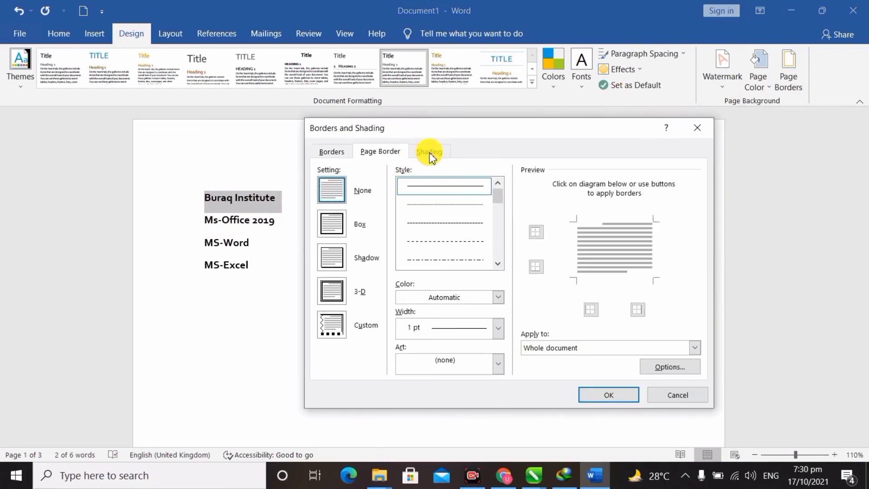
{"action": "left_click", "coordinate": [428, 152]}
{"action": "left_click", "coordinate": [396, 185]}
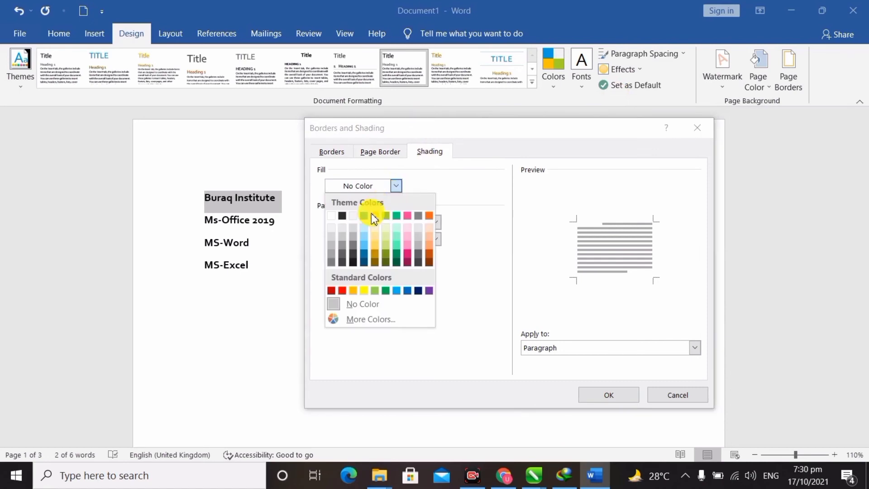
{"action": "left_click", "coordinate": [375, 217]}
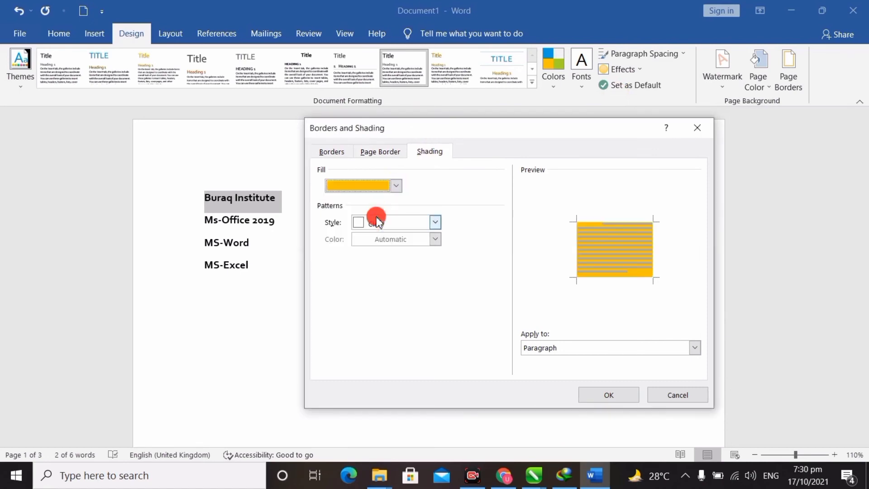
{"action": "left_click", "coordinate": [399, 186]}
{"action": "left_click", "coordinate": [429, 251]}
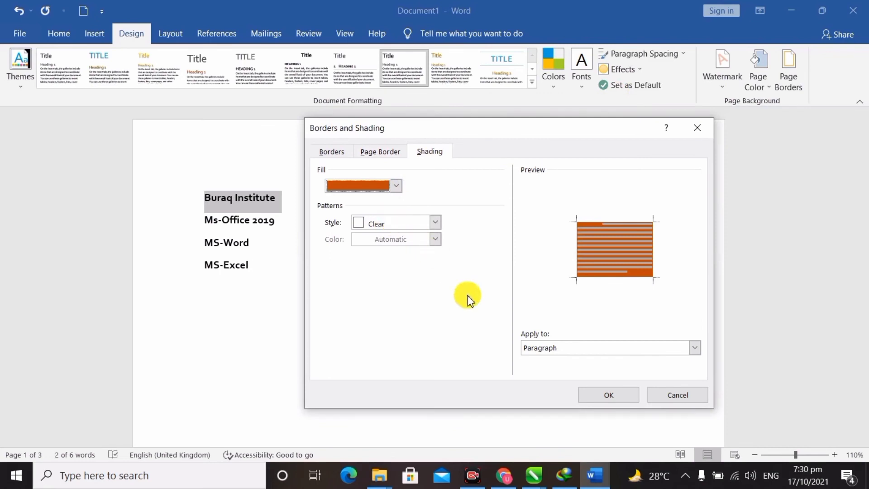
{"action": "left_click", "coordinate": [620, 394]}
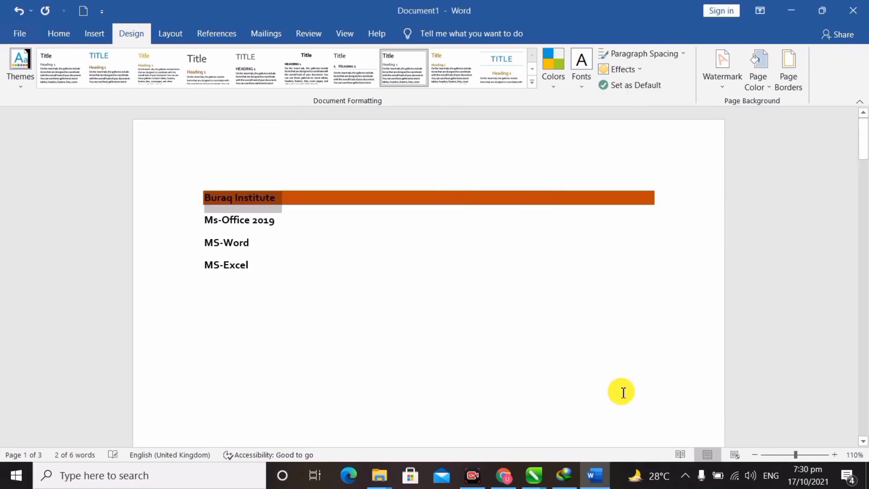
{"action": "left_click", "coordinate": [483, 321]}
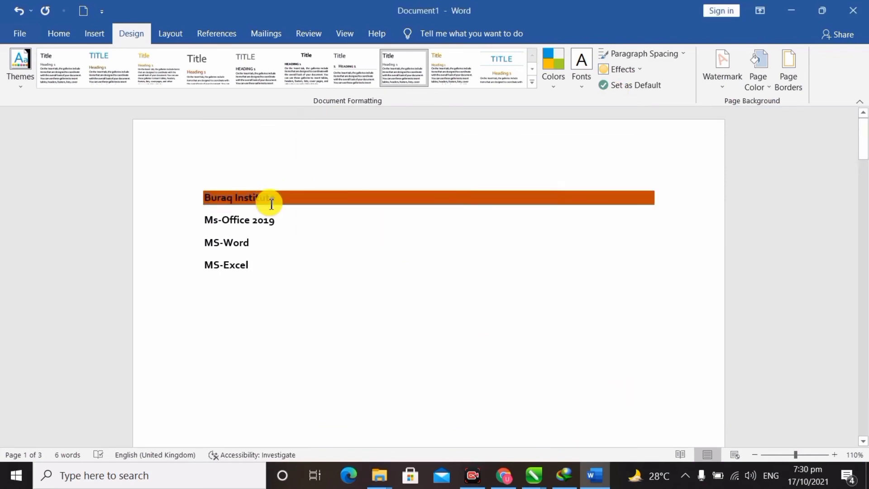
- Center the shaded Buraq Institute line and set its font color to white
{"action": "left_click_drag", "start_coordinate": [206, 198], "coordinate": [281, 197]}
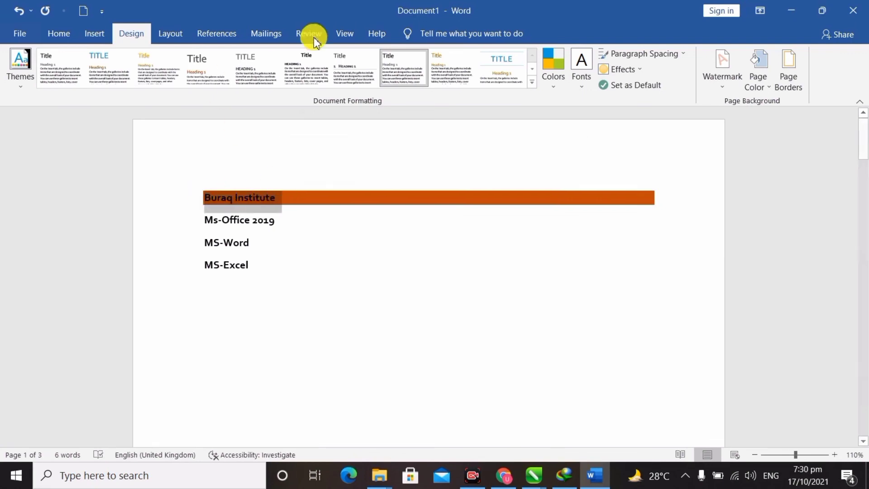
{"action": "left_click", "coordinate": [59, 33]}
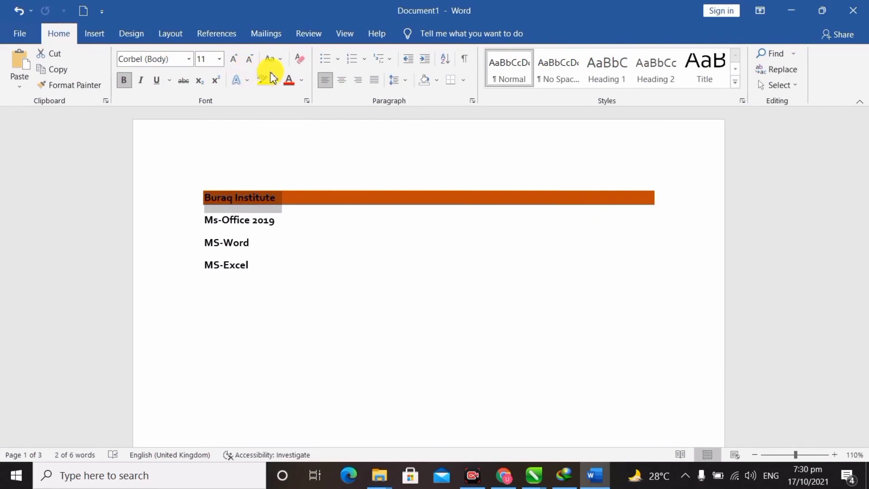
{"action": "left_click", "coordinate": [342, 80]}
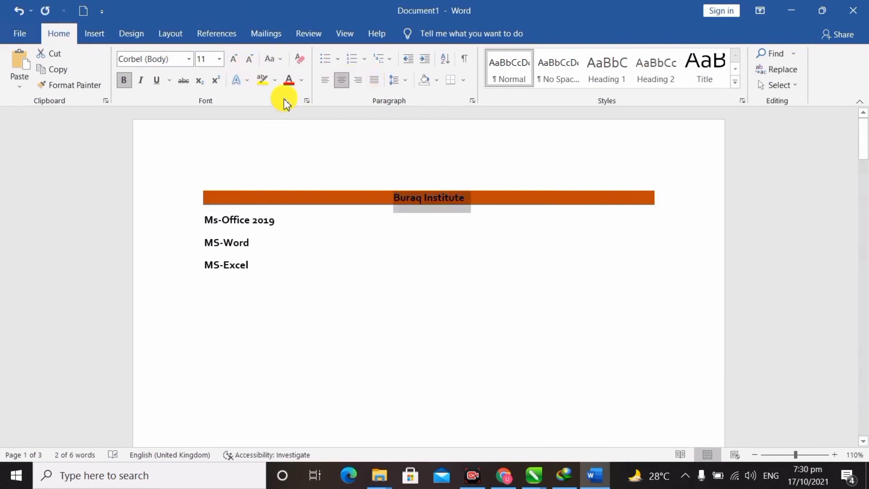
{"action": "left_click", "coordinate": [302, 81]}
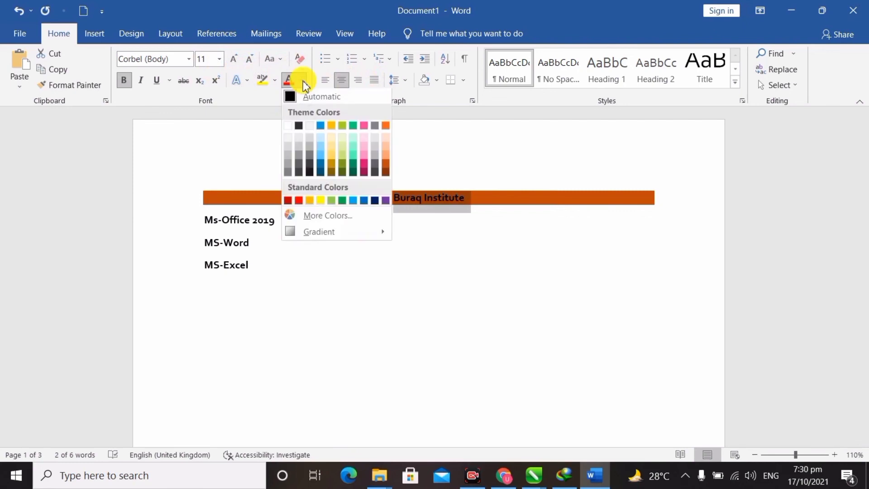
{"action": "left_click", "coordinate": [289, 126]}
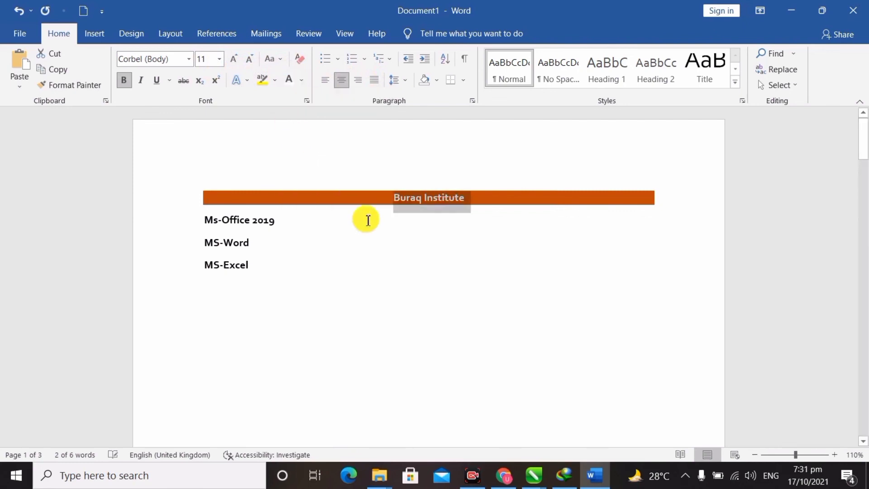
{"action": "left_click", "coordinate": [368, 220]}
- Enlarge the Buraq Institute heading text to 26 pt
{"action": "left_click_drag", "start_coordinate": [402, 200], "coordinate": [469, 203]}
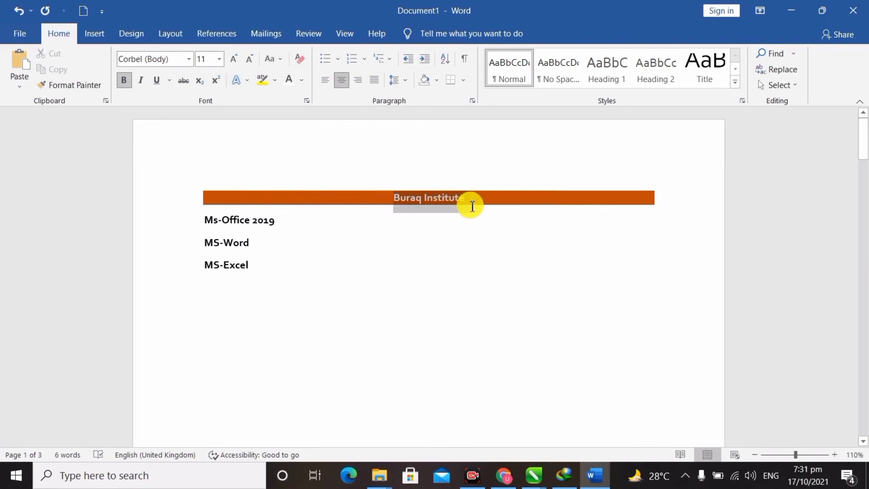
{"action": "left_click", "coordinate": [236, 59]}
{"action": "left_click", "coordinate": [236, 59]}
{"action": "left_click", "coordinate": [235, 60]}
{"action": "left_click", "coordinate": [235, 59]}
{"action": "left_click", "coordinate": [236, 60]}
{"action": "left_click", "coordinate": [236, 60]}
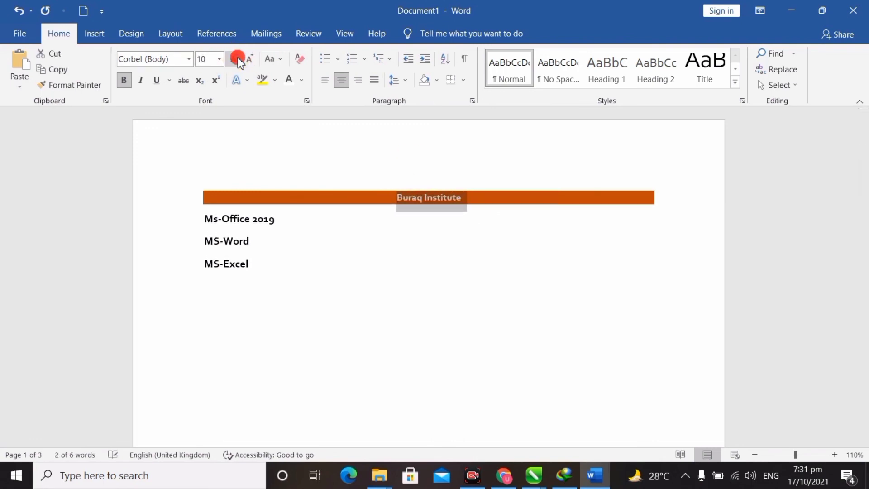
{"action": "left_click", "coordinate": [236, 59]}
{"action": "left_click", "coordinate": [236, 59]}
{"action": "left_click", "coordinate": [236, 60]}
{"action": "left_click", "coordinate": [236, 59]}
{"action": "left_click", "coordinate": [236, 59]}
{"action": "left_click", "coordinate": [236, 59]}
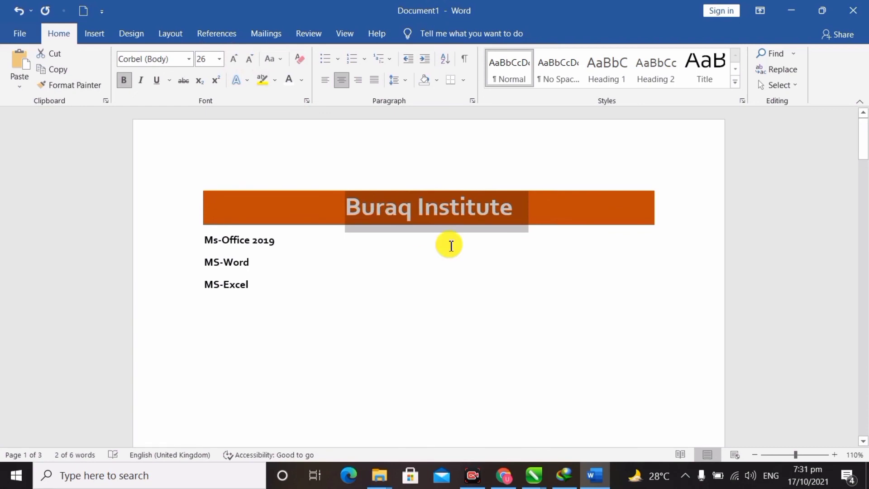
{"action": "left_click", "coordinate": [448, 244]}
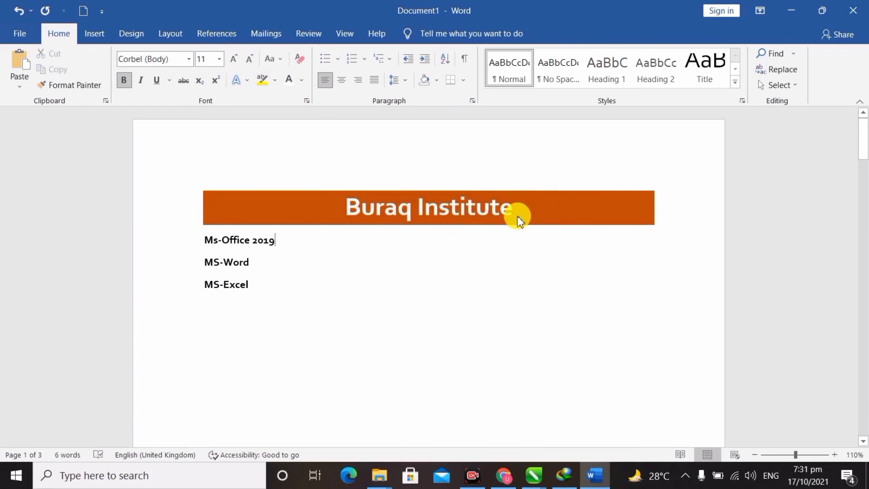
- Delete the entire document content and return to the Design tools
{"action": "key", "text": "ctrl+a"}
{"action": "key", "text": "Delete"}
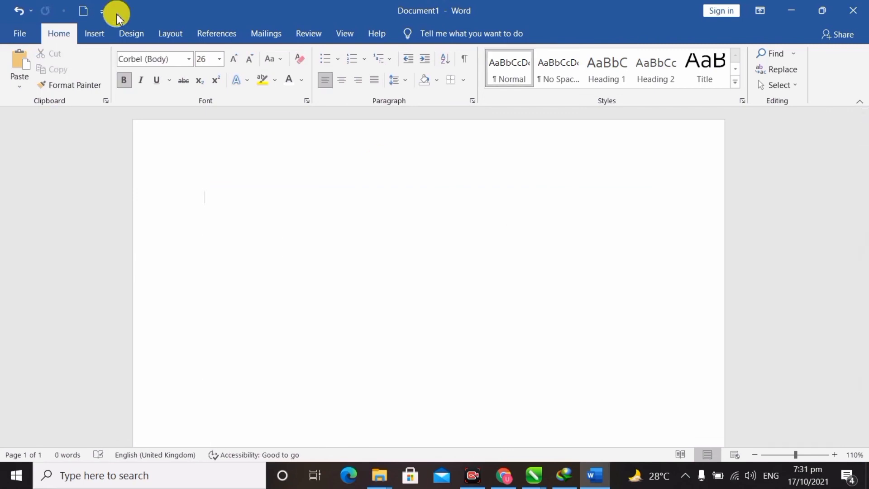
{"action": "left_click", "coordinate": [129, 32]}
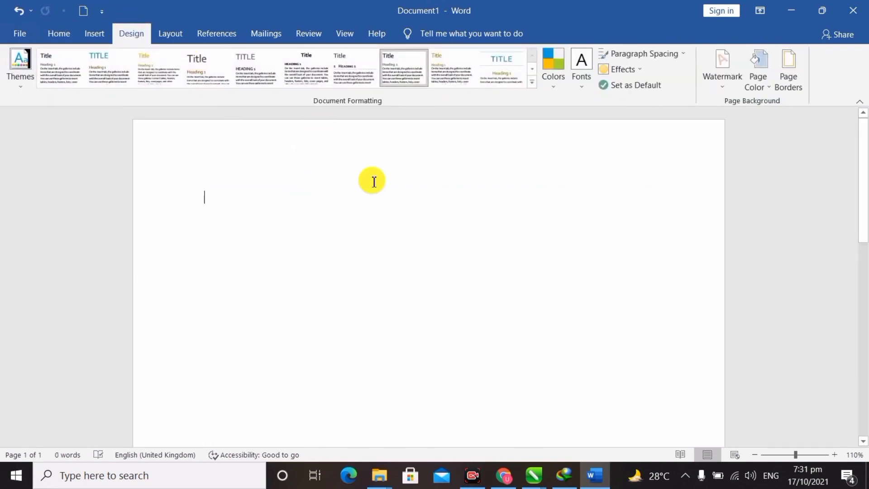